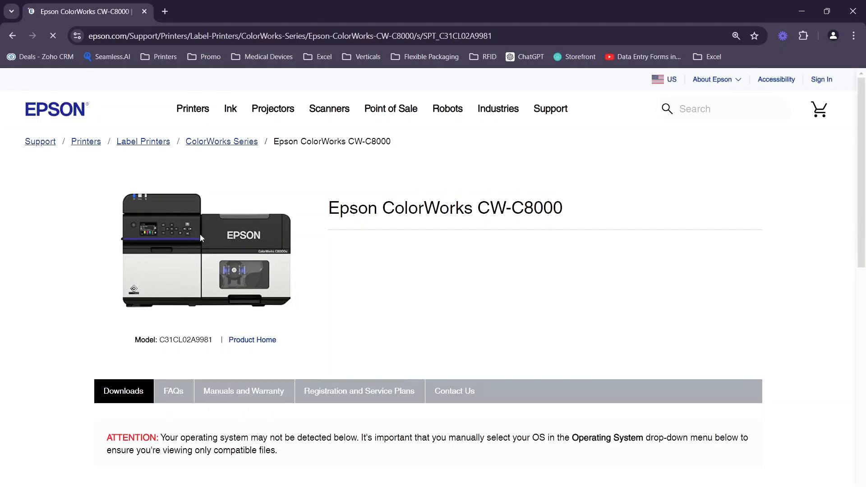
Step: Choose Windows 11 as the operating system in the Epson ColorWorks CW-C8000 downloads section
{"action": "scroll", "coordinate": [361, 270], "scroll_direction": "down", "scroll_amount": 3}
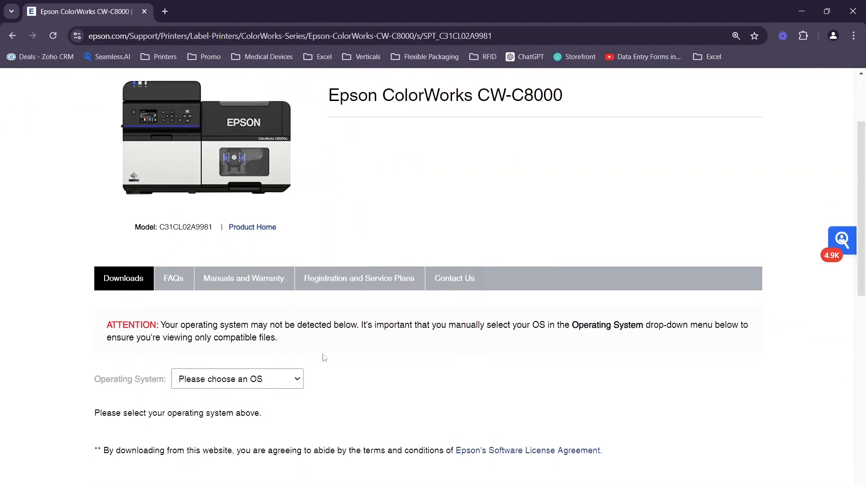
{"action": "left_click", "coordinate": [207, 380]}
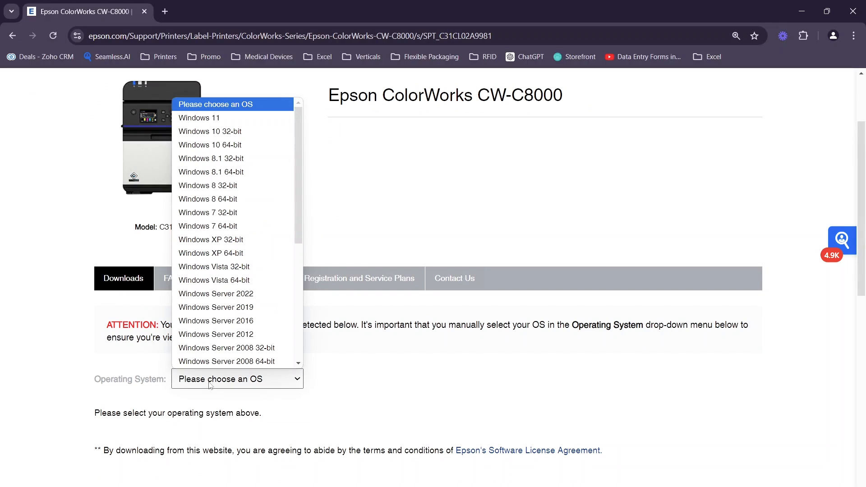
{"action": "left_click", "coordinate": [212, 118]}
{"action": "left_click", "coordinate": [492, 212]}
Step: Check the computer's Windows edition in the system's About settings, and return to the Epson support page
{"action": "left_click", "coordinate": [333, 476]}
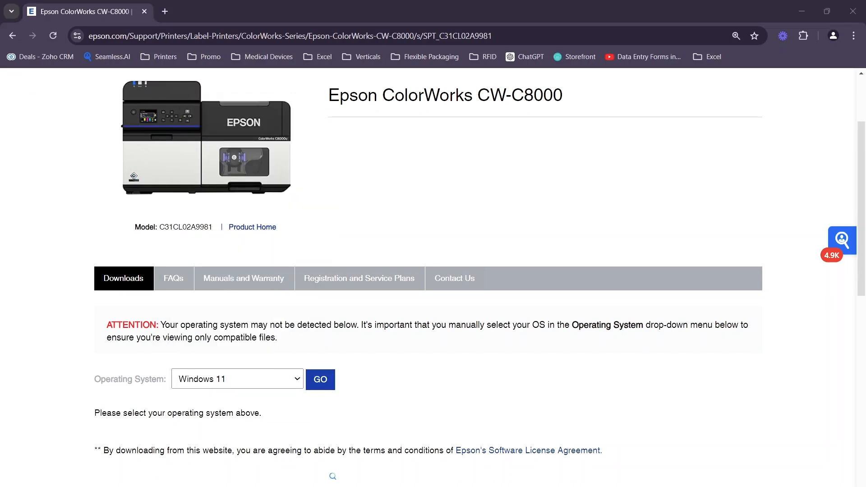
{"action": "type", "text": "about"}
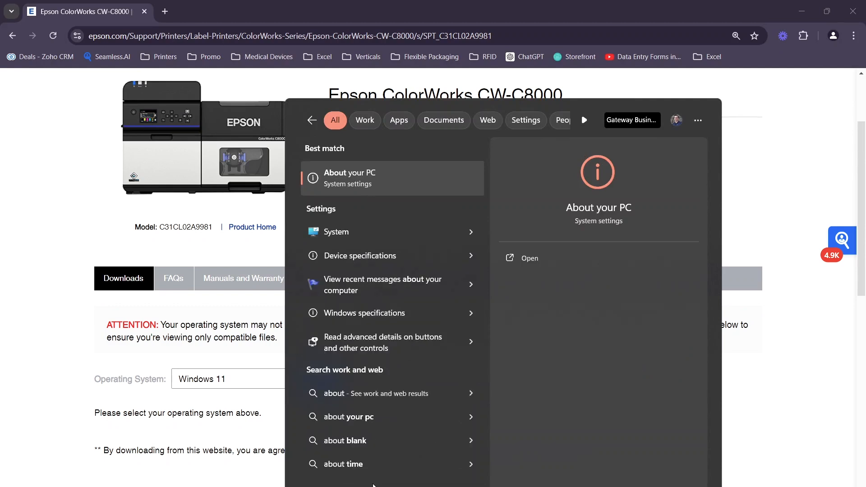
{"action": "key", "text": "Return"}
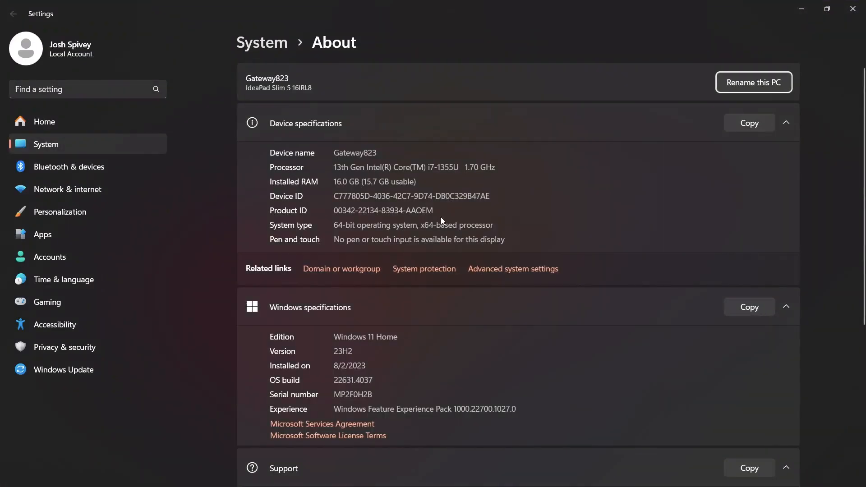
{"action": "left_click", "coordinate": [378, 345]}
{"action": "double_click", "coordinate": [382, 339]}
{"action": "left_click", "coordinate": [382, 339]}
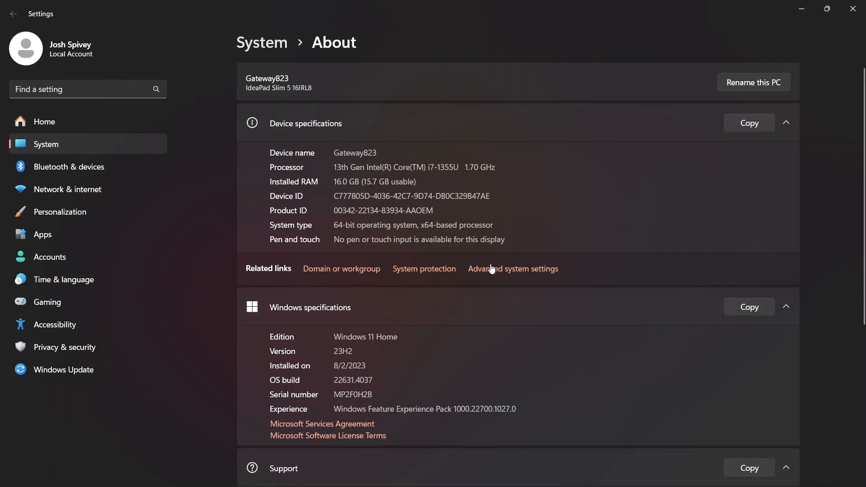
{"action": "left_click", "coordinate": [853, 9]}
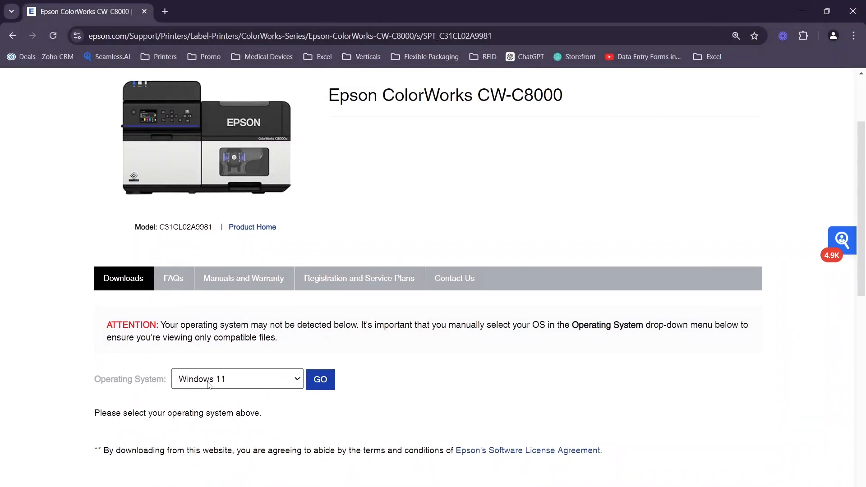
Step: Load the Windows 11 downloads for the CW-C8000 and download Printer Driver v1.0.0.0
{"action": "left_click", "coordinate": [321, 384]}
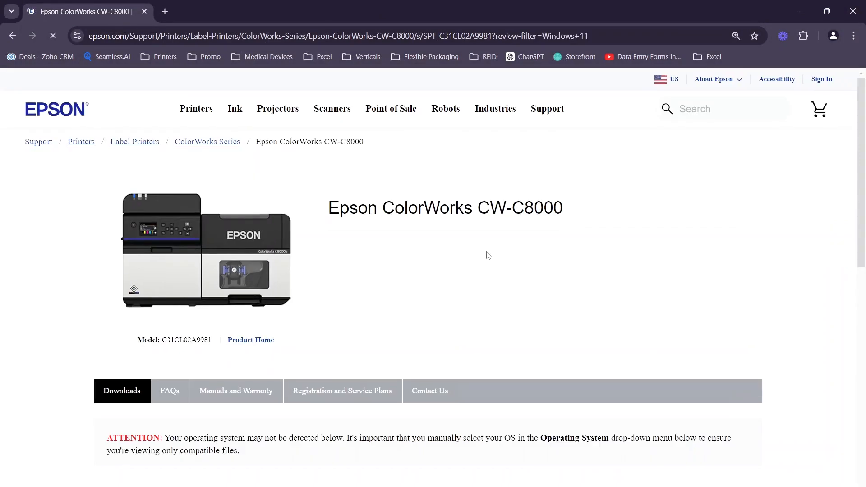
{"action": "scroll", "coordinate": [361, 329], "scroll_direction": "down", "scroll_amount": 3}
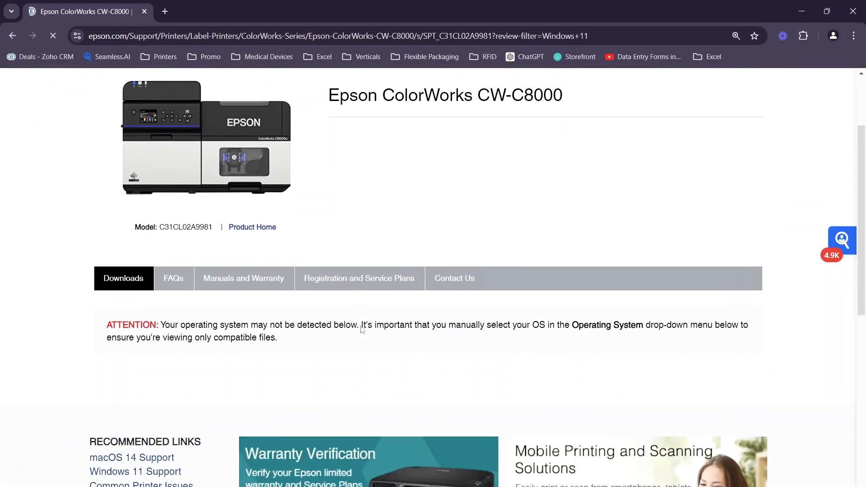
{"action": "scroll", "coordinate": [221, 384], "scroll_direction": "down", "scroll_amount": 1}
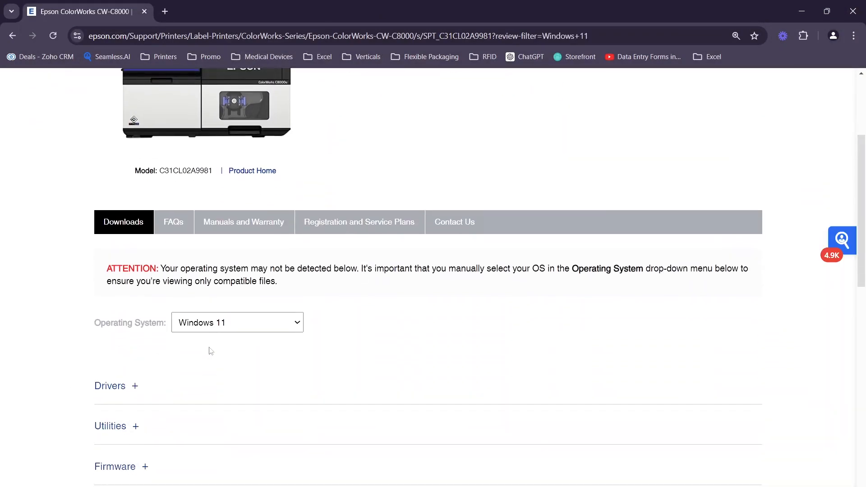
{"action": "left_click", "coordinate": [121, 388]}
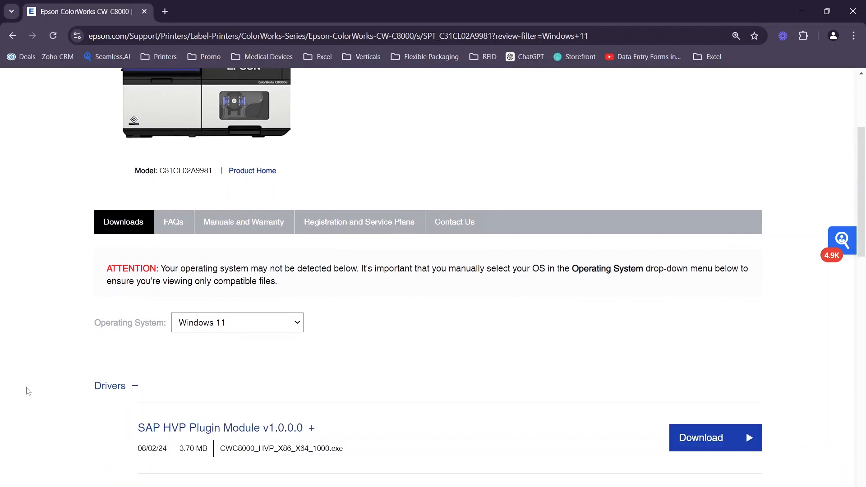
{"action": "scroll", "coordinate": [92, 414], "scroll_direction": "down", "scroll_amount": 3}
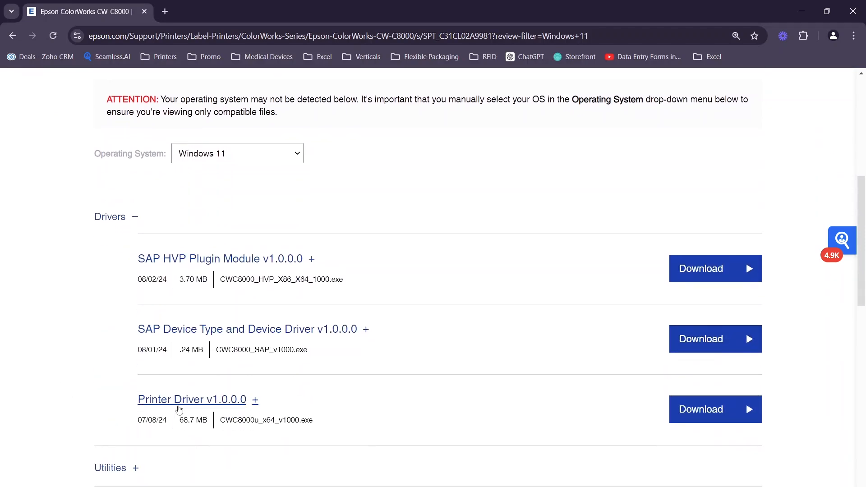
{"action": "left_click", "coordinate": [707, 408]}
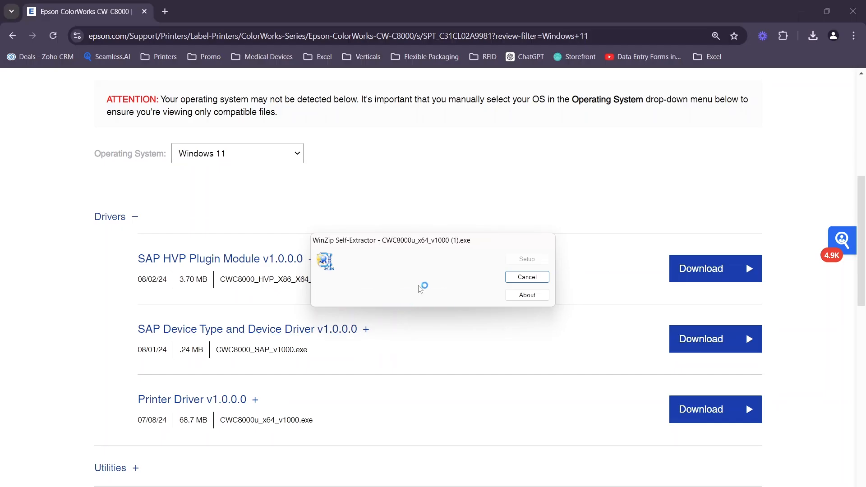
Step: Install the EPSON CW-C8000u without setting it as the default printer, and agree to the Epson license agreement
{"action": "left_click", "coordinate": [320, 271]}
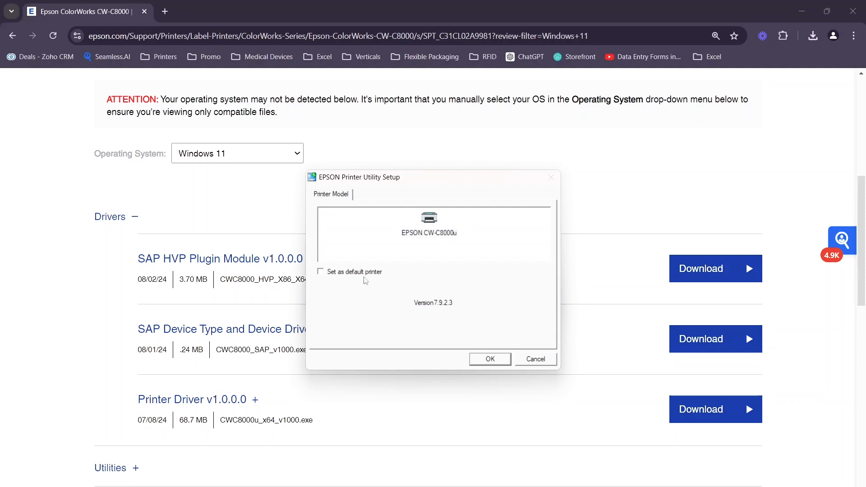
{"action": "left_click", "coordinate": [491, 359]}
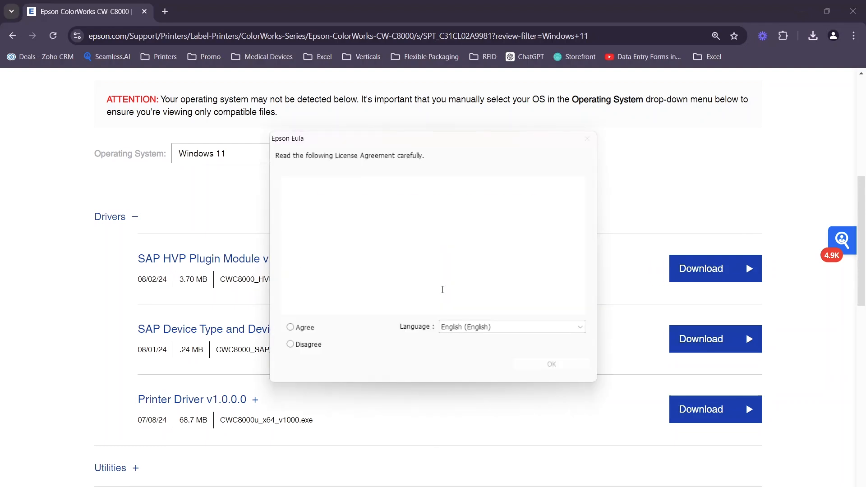
{"action": "left_click", "coordinate": [306, 328]}
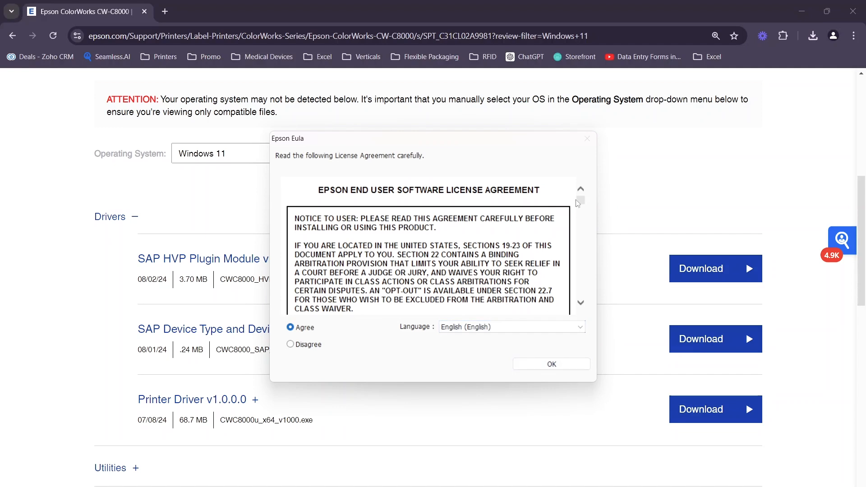
{"action": "left_click_drag", "start_coordinate": [581, 200], "coordinate": [571, 319]}
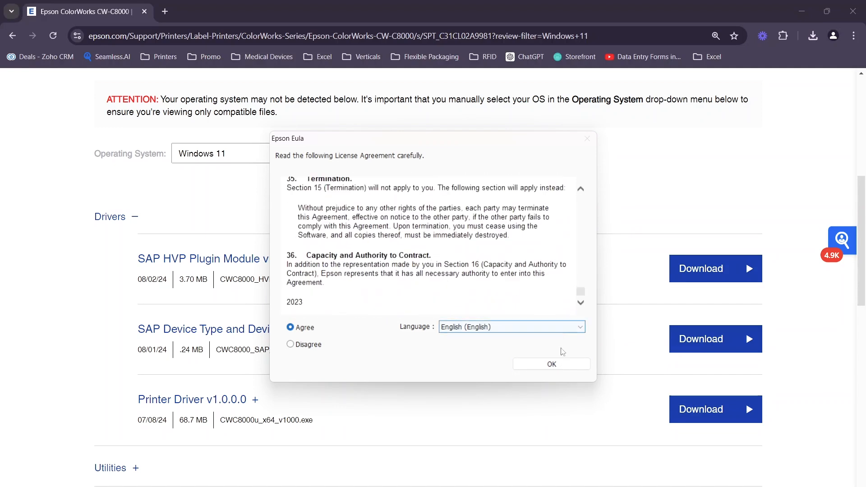
{"action": "left_click", "coordinate": [560, 363]}
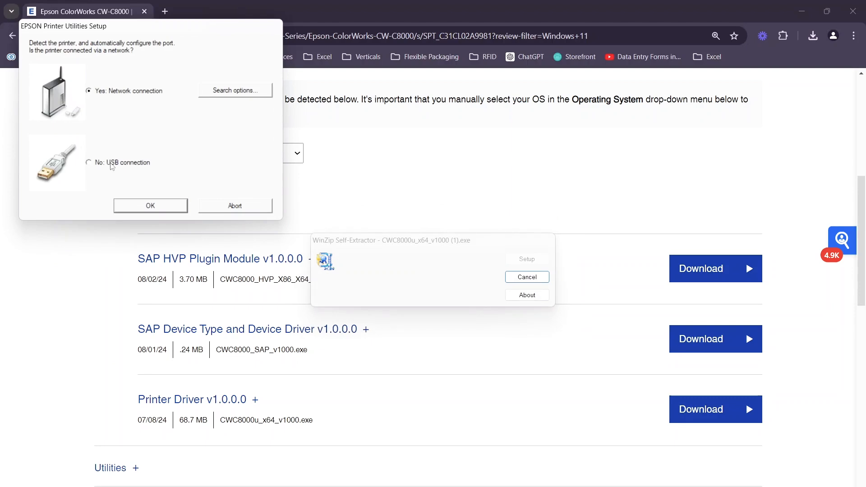
Step: Select the USB connection, abort the printer port detection, and cancel the remaining self-extractor process
{"action": "left_click", "coordinate": [141, 166]}
{"action": "left_click", "coordinate": [226, 204]}
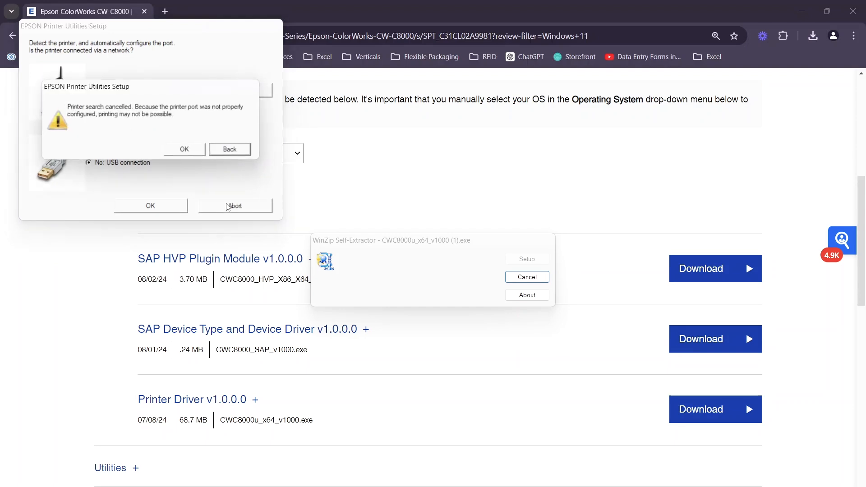
{"action": "left_click", "coordinate": [190, 149]}
{"action": "left_click", "coordinate": [502, 286]}
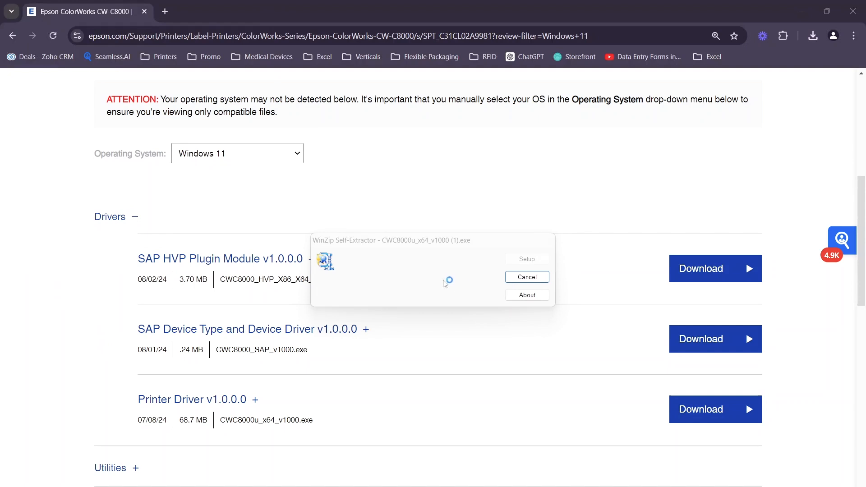
{"action": "left_click", "coordinate": [544, 276]}
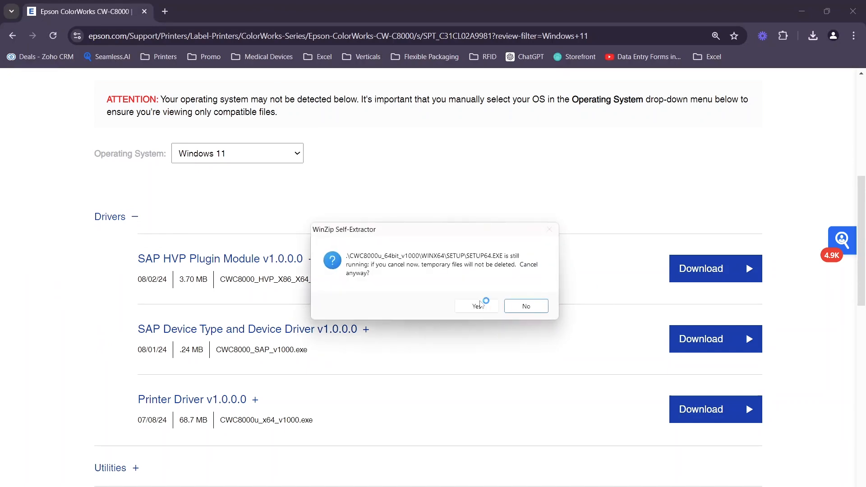
{"action": "left_click", "coordinate": [477, 306]}
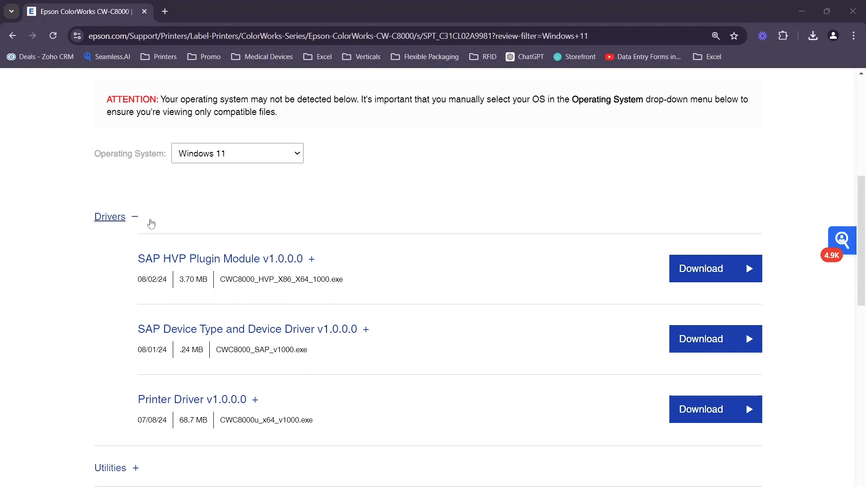
Step: Collapse the drivers list and open the printing preferences of the EPSON CW-C8000u from the Windows printer settings
{"action": "left_click", "coordinate": [135, 218]}
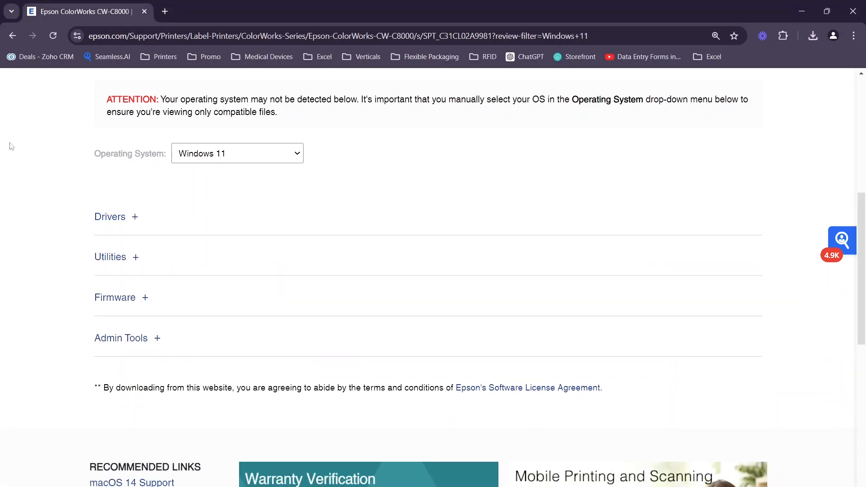
{"action": "left_click", "coordinate": [289, 486]}
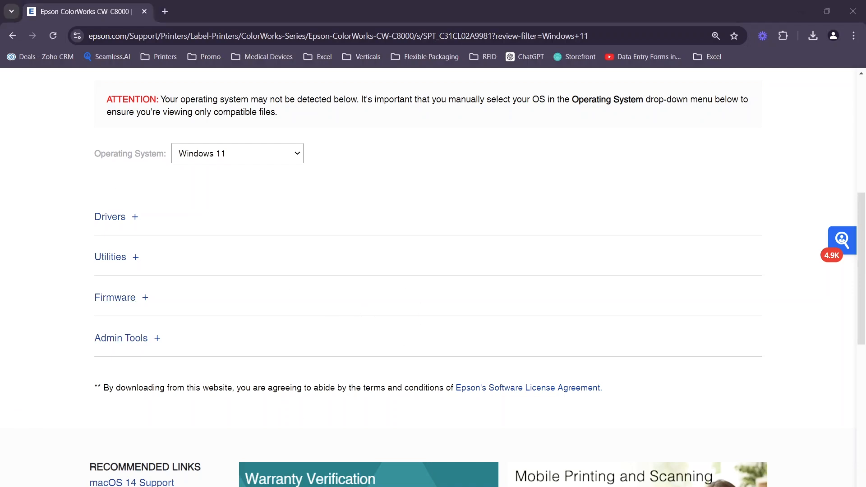
{"action": "type", "text": "printer"}
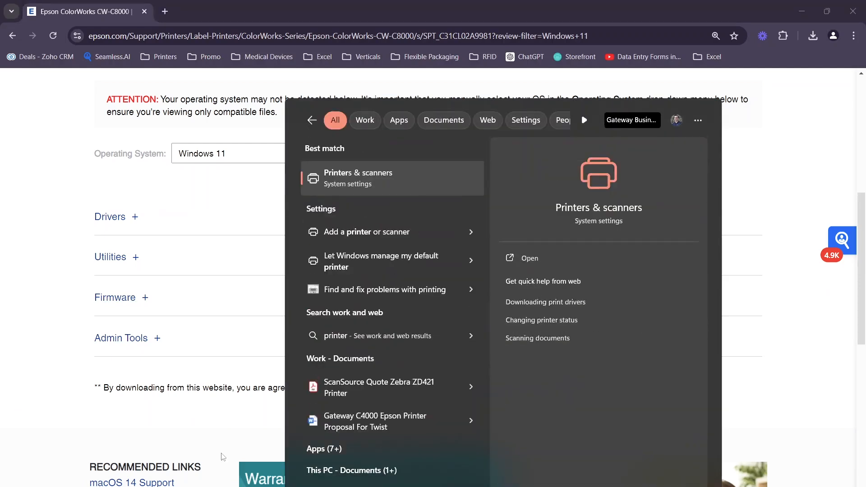
{"action": "key", "text": "Return"}
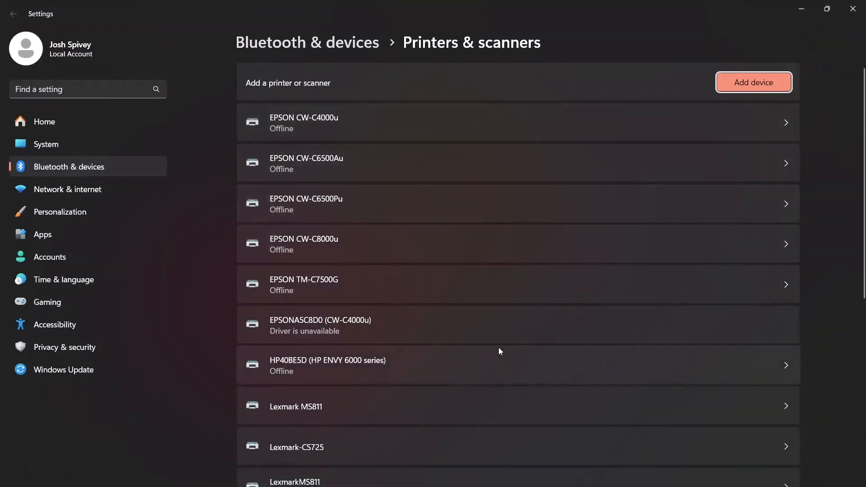
{"action": "left_click", "coordinate": [468, 239]}
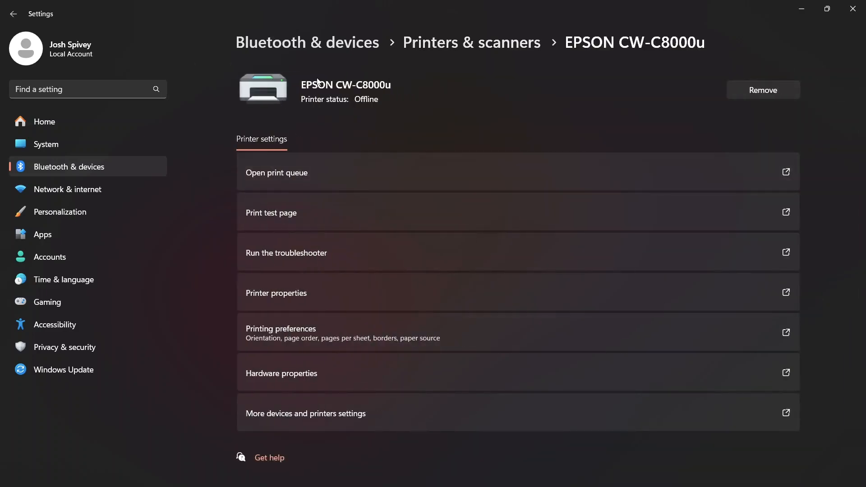
{"action": "left_click", "coordinate": [267, 345]}
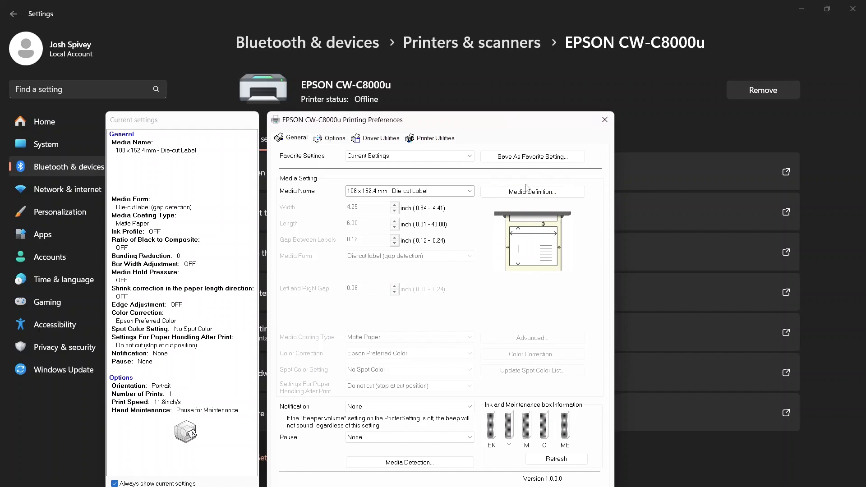
Step: Review the available media names in the printer's media settings, including the 4 x 6 sample entry
{"action": "left_click", "coordinate": [446, 191]}
{"action": "left_click", "coordinate": [372, 202]}
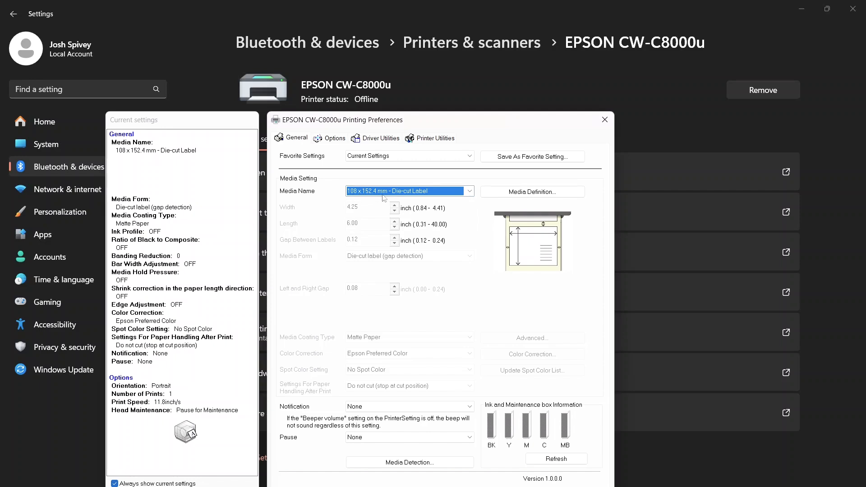
{"action": "left_click", "coordinate": [422, 193]}
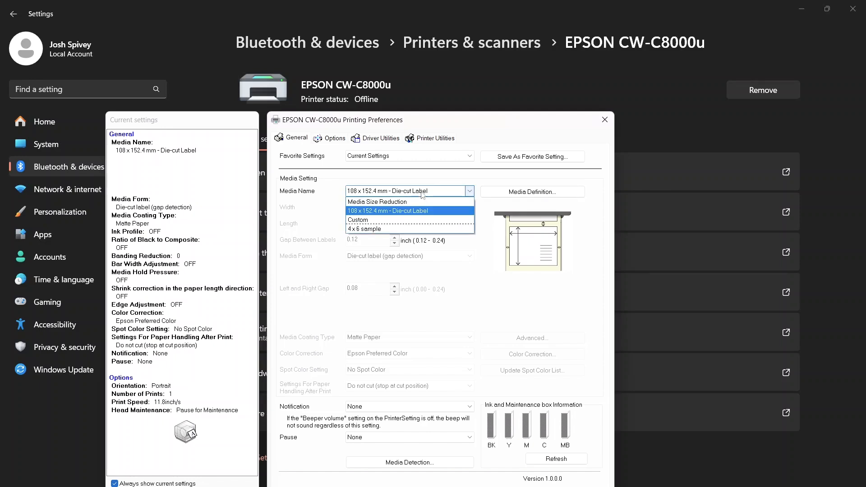
{"action": "left_click", "coordinate": [420, 198]}
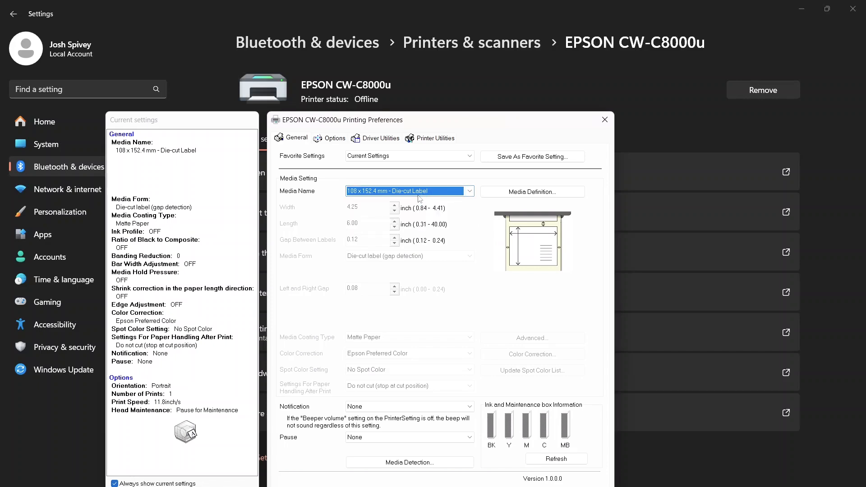
{"action": "left_click", "coordinate": [419, 194]}
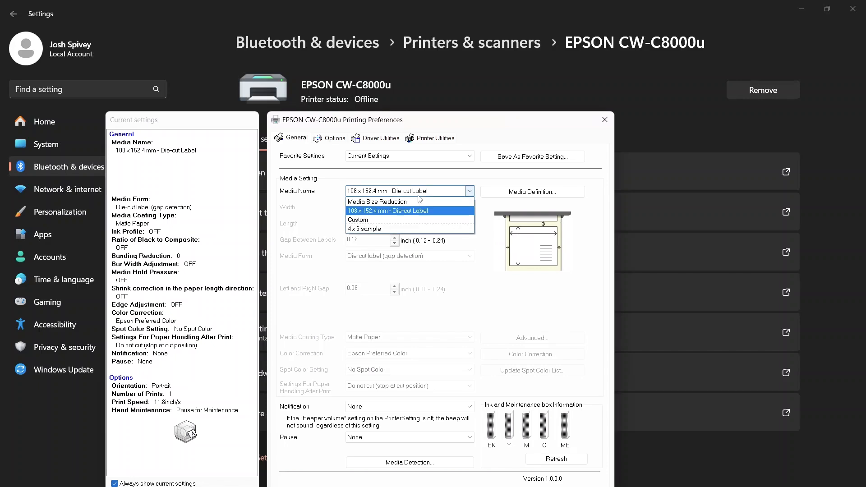
{"action": "left_click", "coordinate": [431, 230]}
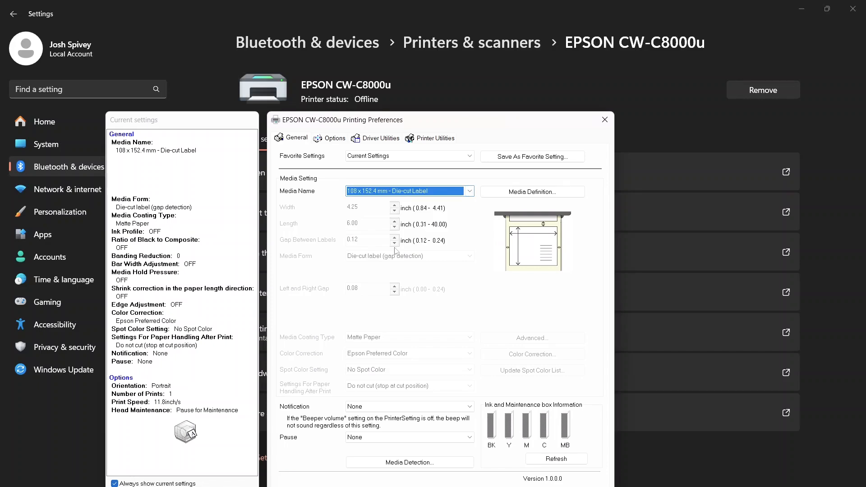
Step: Create a new media definition and name it "4 x 6 Palette Label"
{"action": "left_click", "coordinate": [551, 195]}
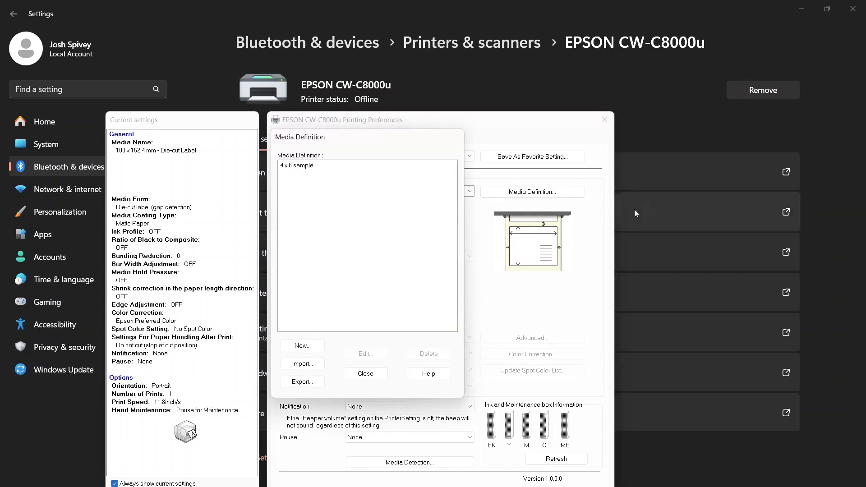
{"action": "left_click", "coordinate": [293, 351]}
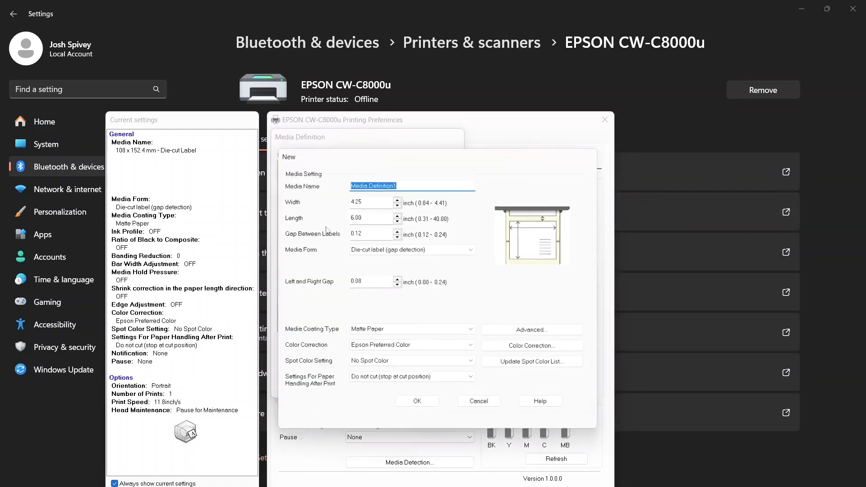
{"action": "double_click", "coordinate": [406, 186]}
{"action": "left_click", "coordinate": [406, 185]}
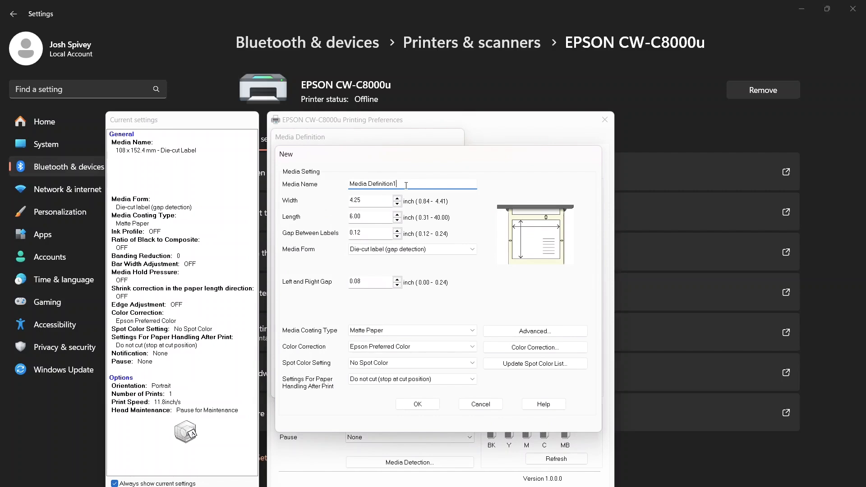
{"action": "left_click_drag", "start_coordinate": [401, 184], "coordinate": [315, 193]}
{"action": "type", "text": "4 x 6 Palette Label"}
{"action": "key", "text": "Tab"}
Step: Set the new media definition's width to 4.25 inches
{"action": "type", "text": "4.25"}
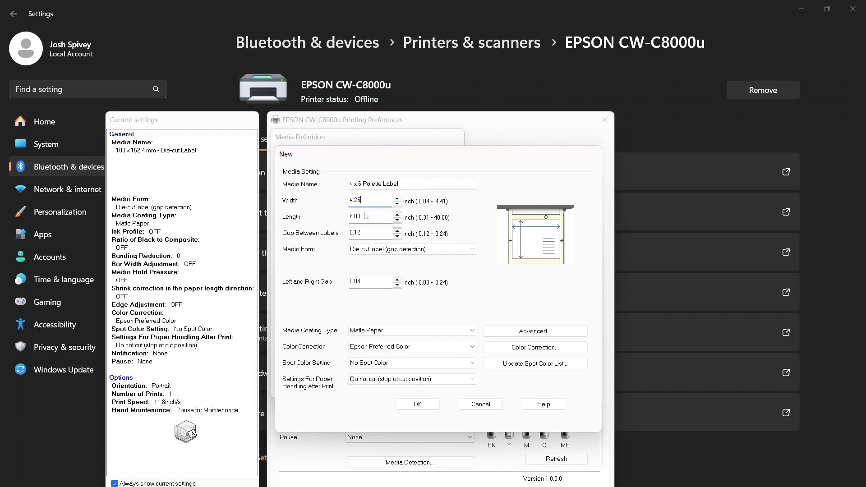
{"action": "left_click", "coordinate": [371, 216]}
{"action": "left_click", "coordinate": [378, 200]}
{"action": "key", "text": "Tab"}
{"action": "left_click", "coordinate": [368, 231]}
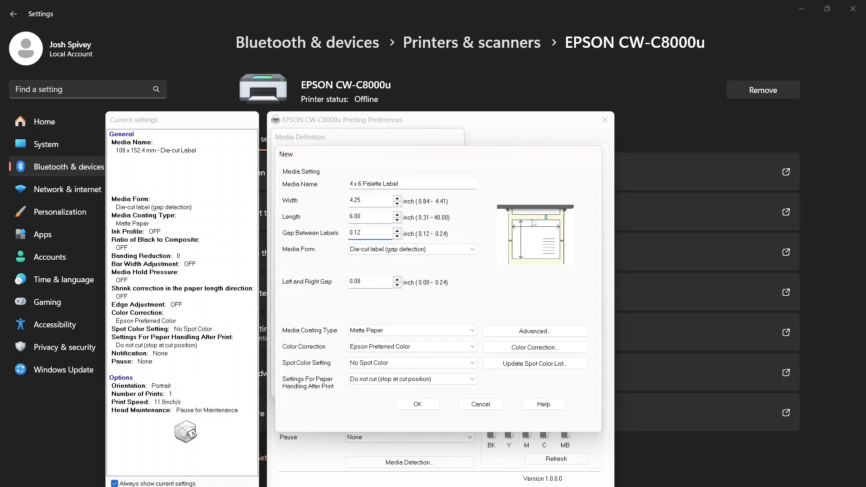
Step: Review the media form options and choose Die-cut label (gap detection) for the new media definition
{"action": "left_click", "coordinate": [373, 255]}
{"action": "left_click", "coordinate": [374, 255]}
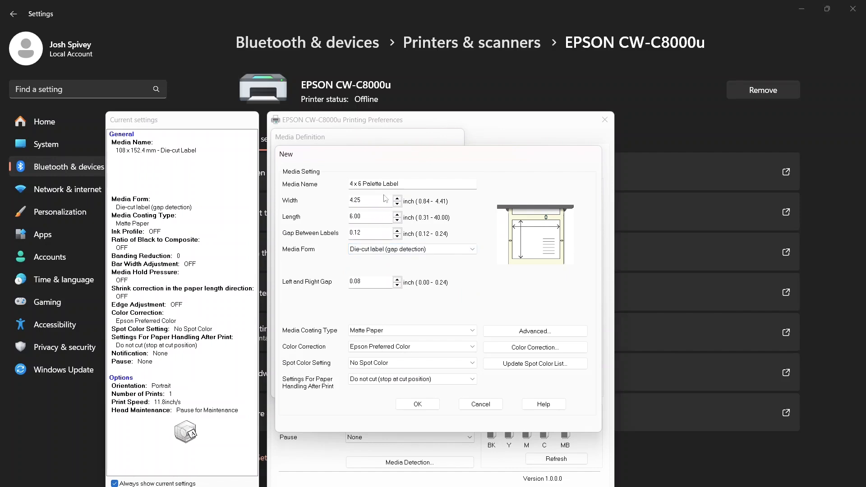
{"action": "left_click", "coordinate": [380, 251]}
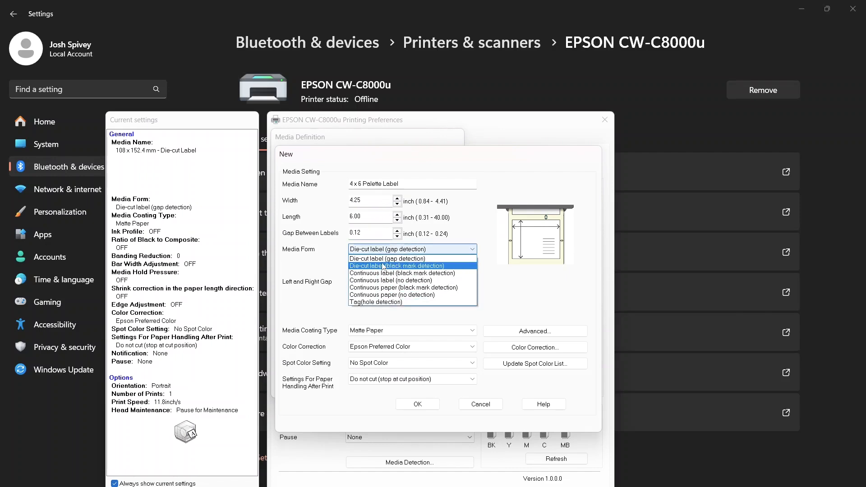
{"action": "left_click", "coordinate": [384, 261]}
{"action": "left_click", "coordinate": [387, 251]}
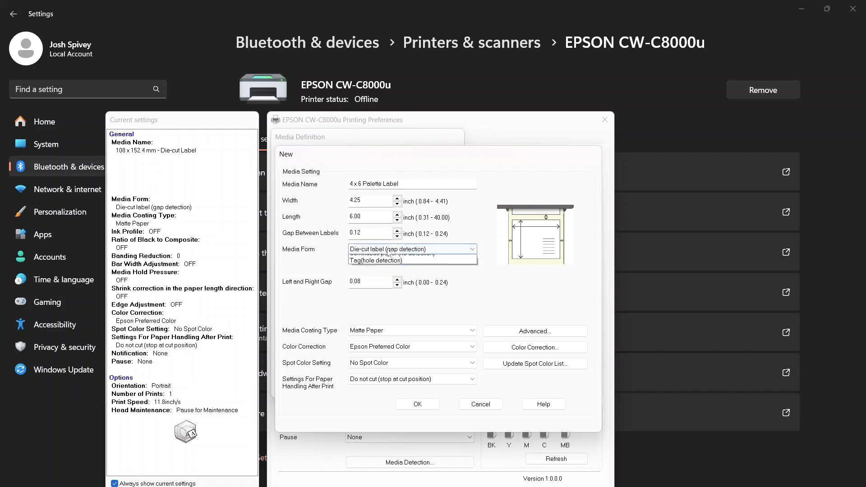
{"action": "left_click", "coordinate": [387, 261]}
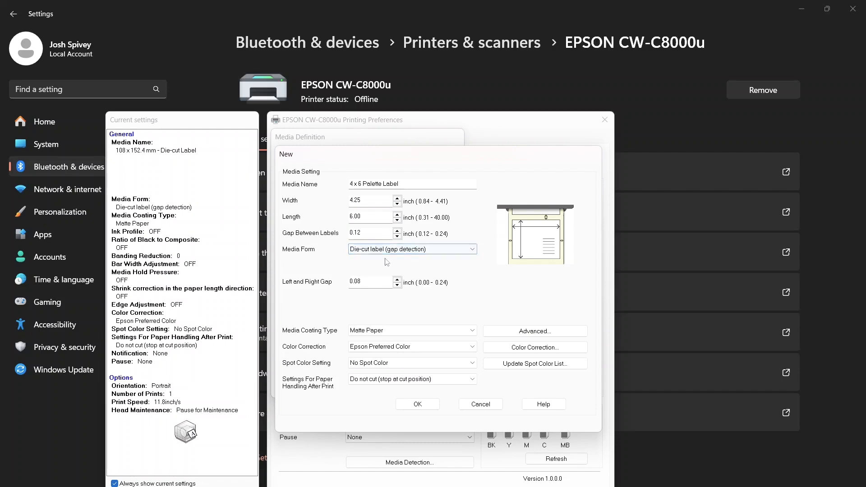
Step: Set the label width to 4 inches and check the length and gap between labels
{"action": "left_click", "coordinate": [375, 201]}
{"action": "key", "text": "ctrl+a"}
{"action": "type", "text": "4"}
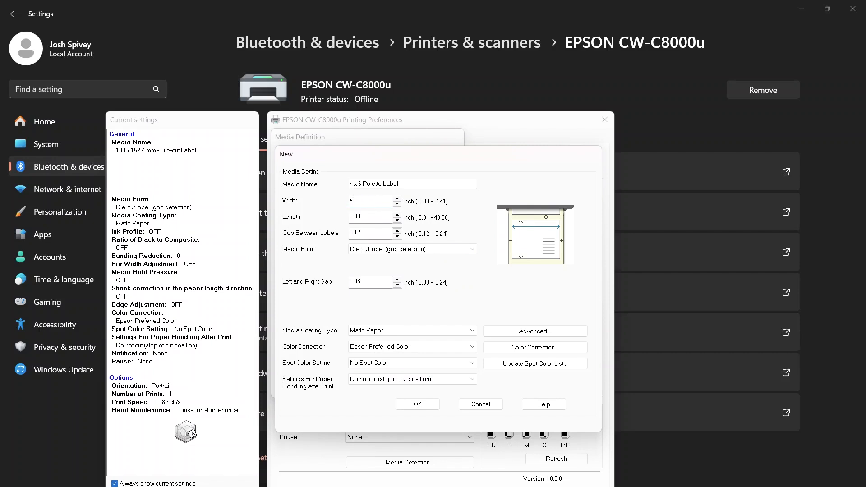
{"action": "left_click", "coordinate": [364, 232]}
{"action": "double_click", "coordinate": [371, 235]}
{"action": "left_click", "coordinate": [371, 234]}
{"action": "left_click", "coordinate": [385, 218]}
{"action": "left_click", "coordinate": [374, 234]}
{"action": "left_click", "coordinate": [377, 217]}
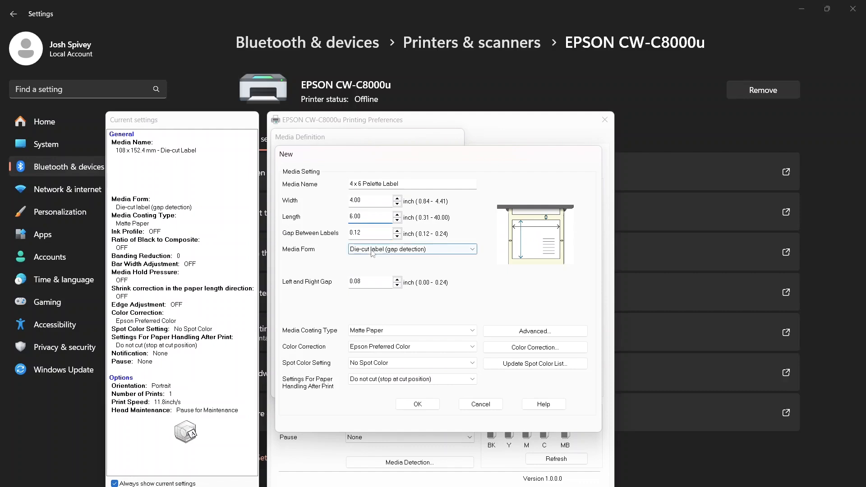
Step: Try to set the left and right gap to 0.062 inches
{"action": "left_click", "coordinate": [368, 282]}
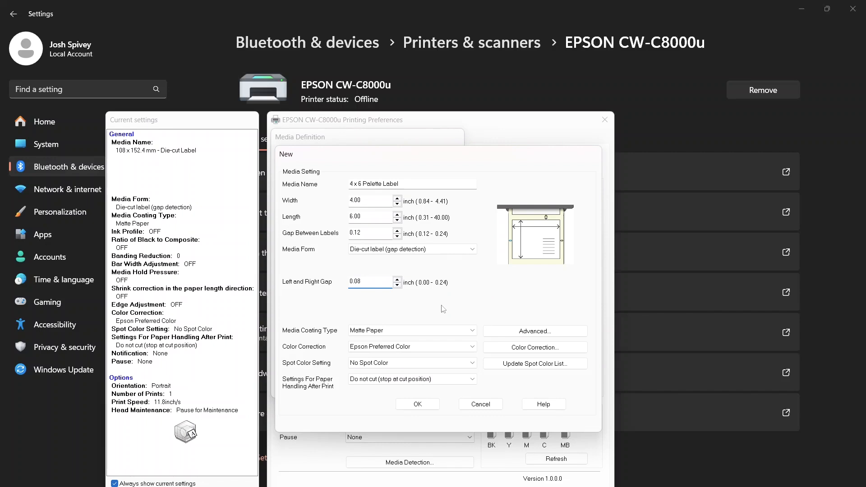
{"action": "left_click", "coordinate": [396, 287]}
{"action": "type", "text": "0.062"}
{"action": "left_click", "coordinate": [376, 217]}
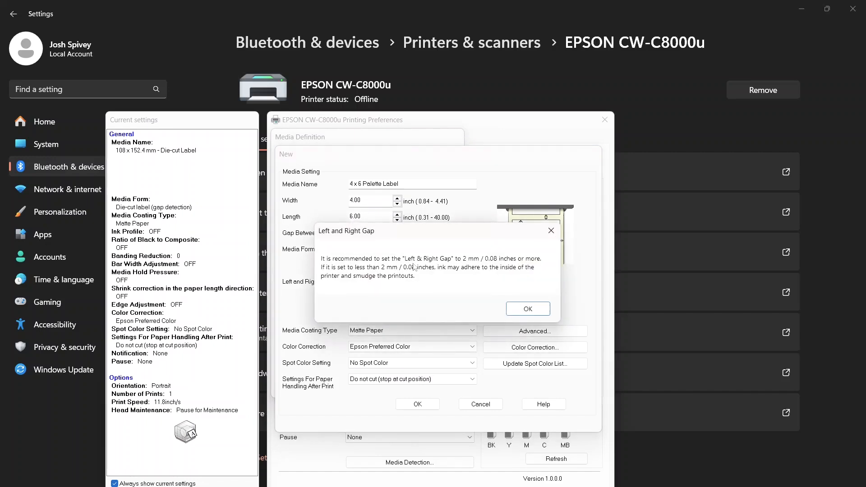
{"action": "left_click", "coordinate": [528, 311]}
{"action": "left_click", "coordinate": [382, 286]}
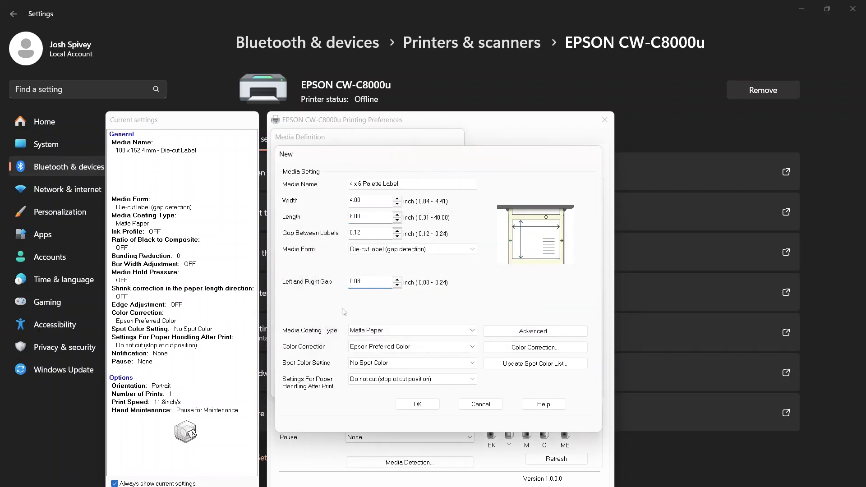
Step: Review the media coating types and choose Matte Paper
{"action": "left_click", "coordinate": [381, 331]}
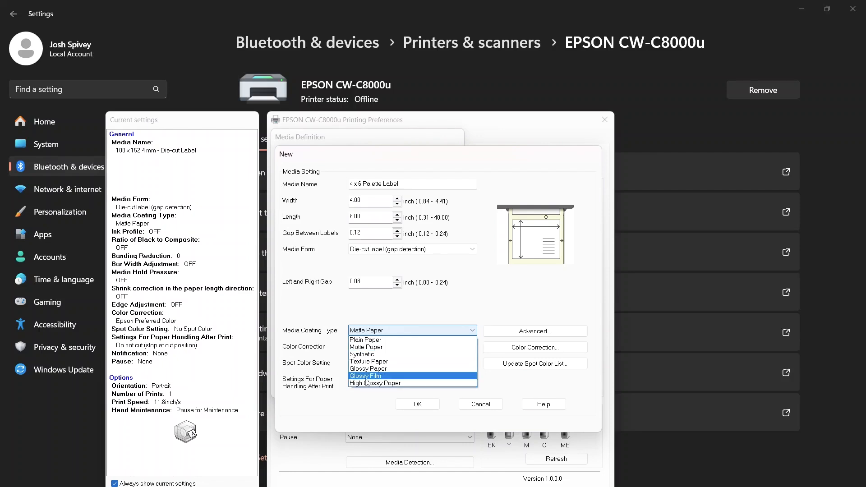
{"action": "left_click", "coordinate": [441, 321]}
{"action": "left_click", "coordinate": [439, 333]}
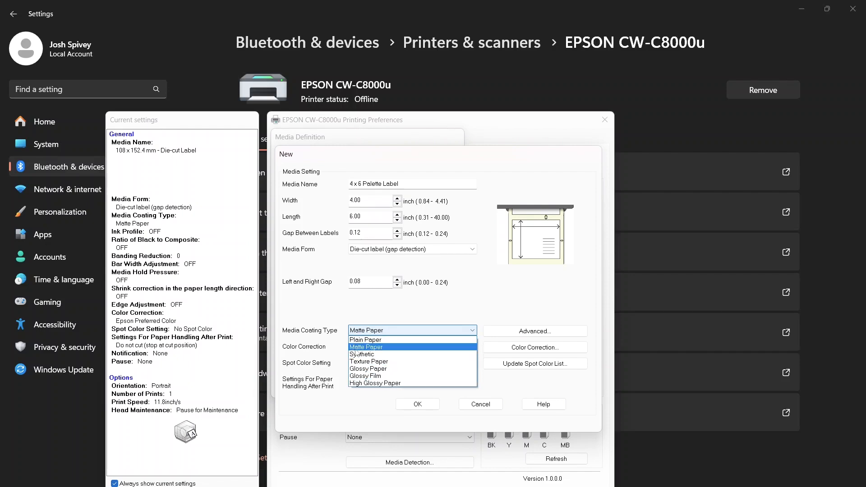
{"action": "left_click", "coordinate": [355, 348]}
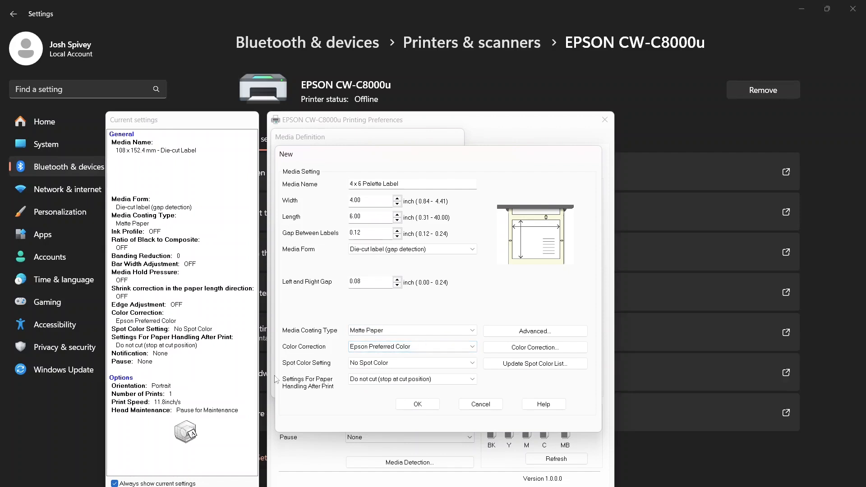
Step: Set the color correction to ICM and open its detailed color correction settings
{"action": "left_click", "coordinate": [364, 351]}
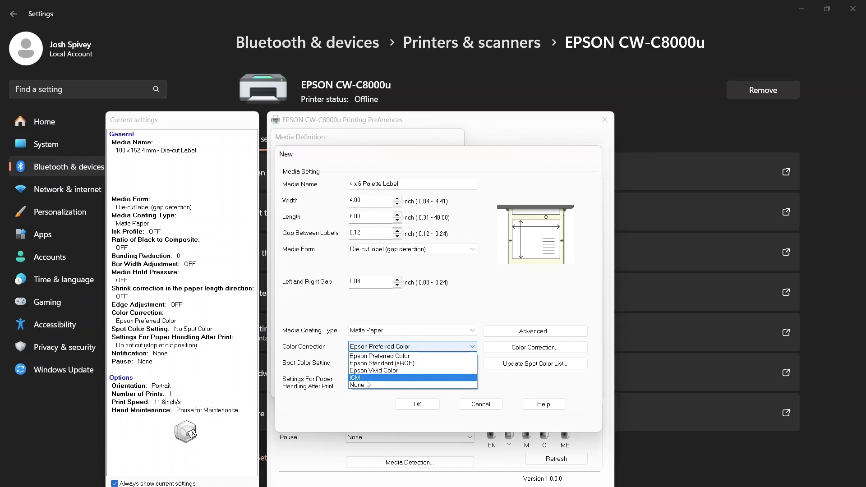
{"action": "left_click", "coordinate": [367, 382]}
{"action": "left_click", "coordinate": [366, 348]}
{"action": "left_click", "coordinate": [366, 349]}
{"action": "left_click", "coordinate": [501, 348]}
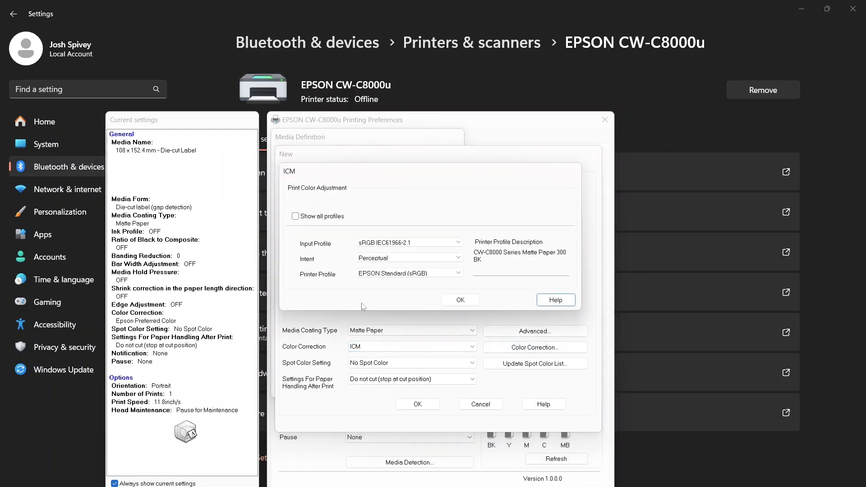
Step: Set the ICM input profile to Adobe RGB (1998) and confirm the print color adjustment
{"action": "left_click", "coordinate": [408, 244]}
{"action": "left_click", "coordinate": [410, 246]}
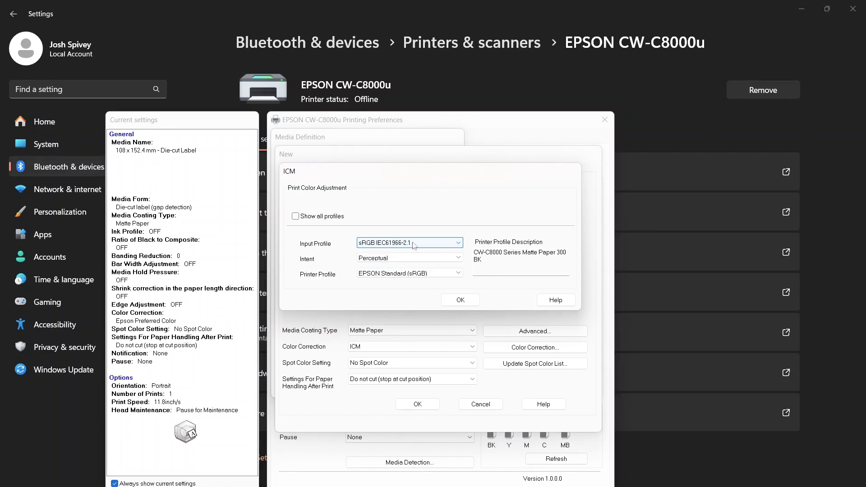
{"action": "left_click", "coordinate": [415, 246]}
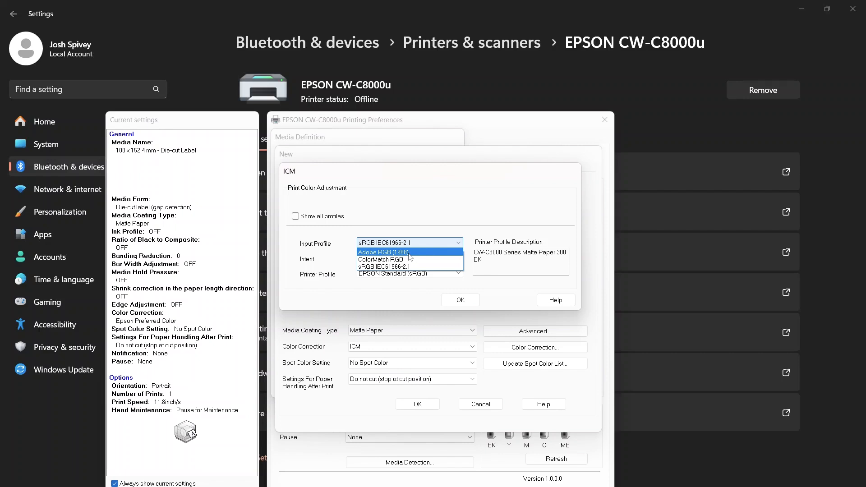
{"action": "left_click", "coordinate": [409, 253]}
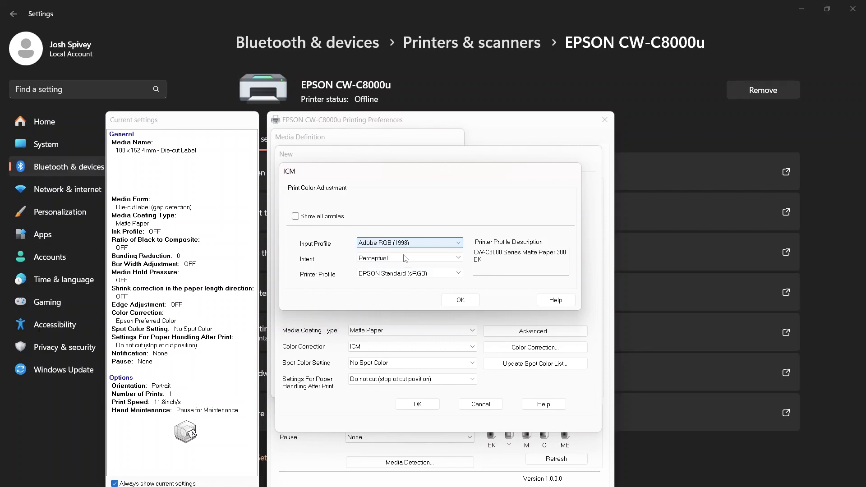
{"action": "left_click", "coordinate": [453, 300]}
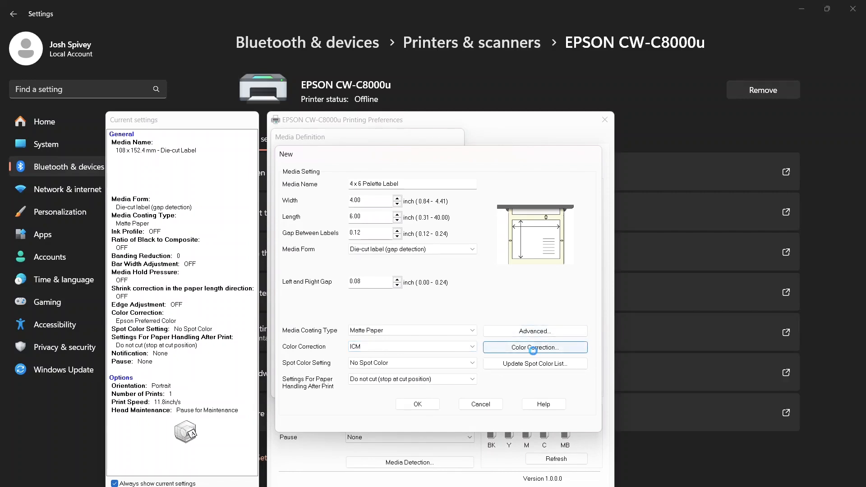
{"action": "left_click", "coordinate": [533, 350]}
{"action": "key", "text": "Escape"}
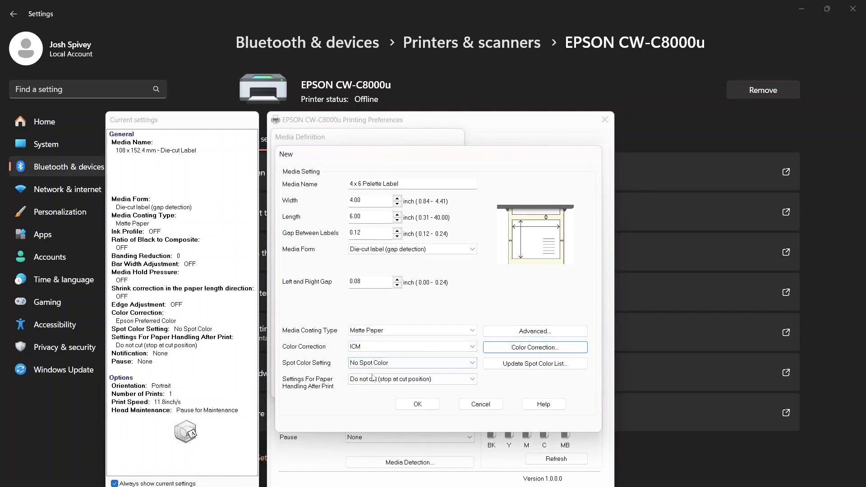
Step: Set the paper handling after print to Cut (at specified label)
{"action": "left_click", "coordinate": [364, 381]}
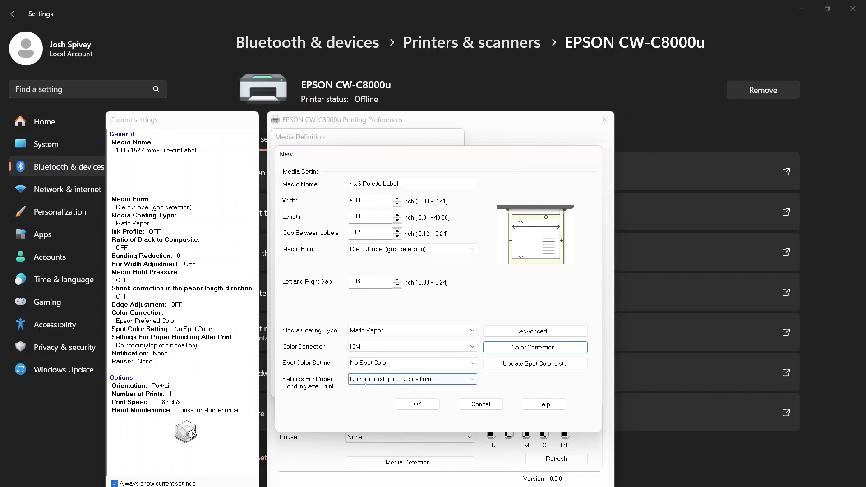
{"action": "left_click", "coordinate": [363, 381]}
{"action": "left_click", "coordinate": [371, 383]}
{"action": "left_click", "coordinate": [373, 383]}
{"action": "left_click", "coordinate": [372, 383]}
{"action": "left_click", "coordinate": [373, 384]}
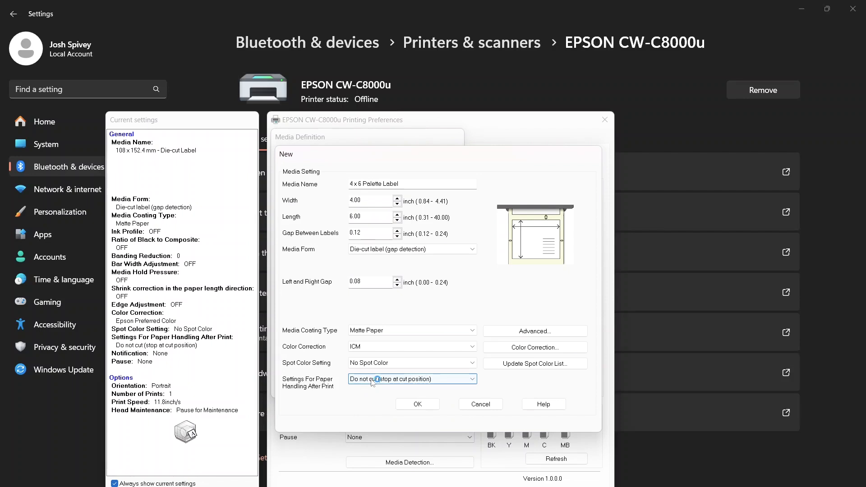
{"action": "left_click", "coordinate": [372, 383]}
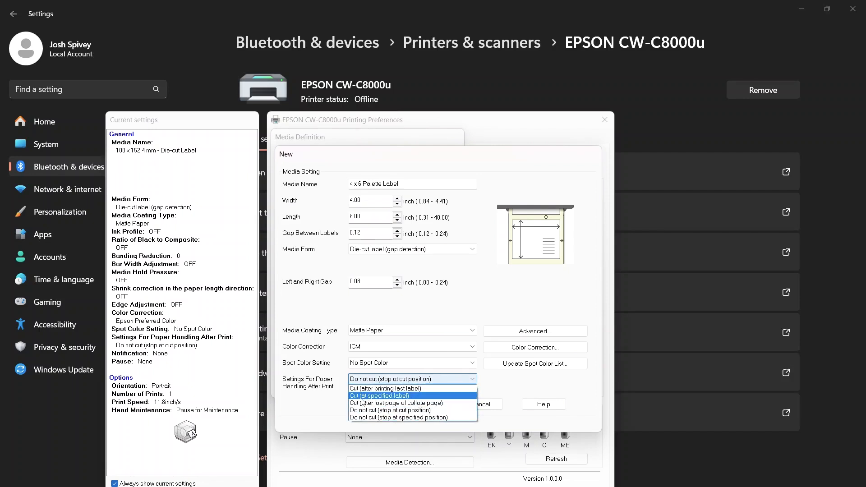
{"action": "left_click", "coordinate": [363, 397]}
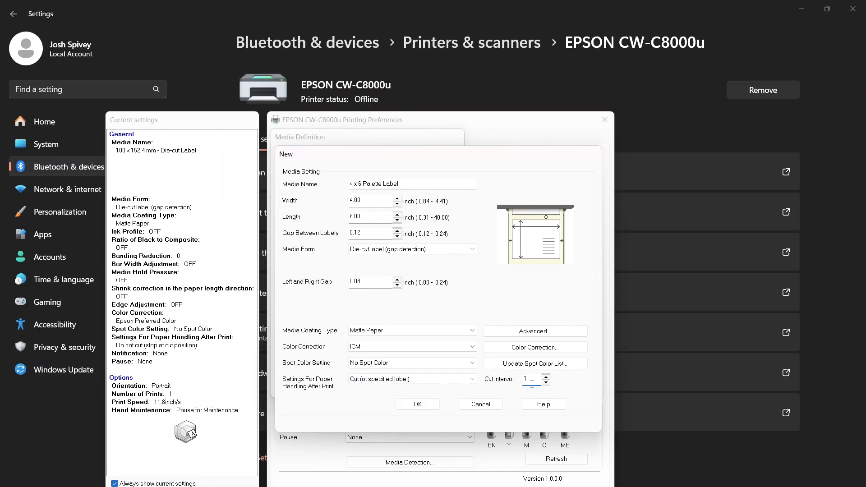
Step: Set the paper handling after print to Do not cut (stop at cut position) and save the media definition
{"action": "left_click", "coordinate": [406, 380]}
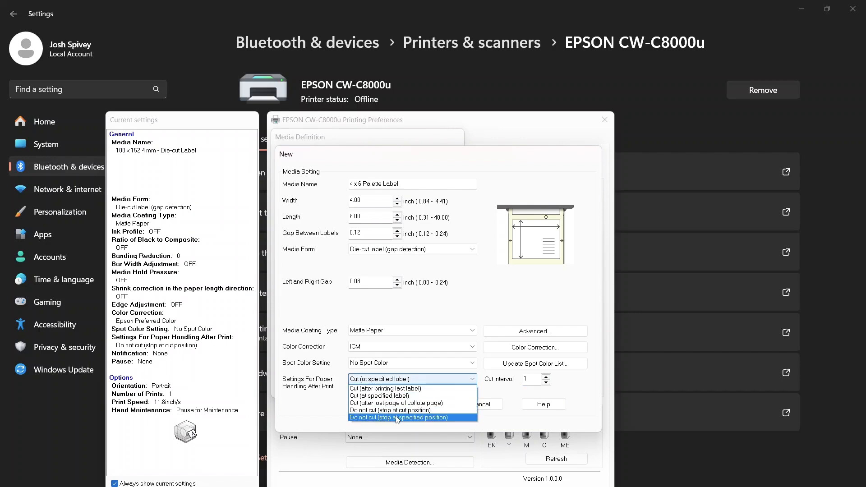
{"action": "left_click", "coordinate": [397, 411]}
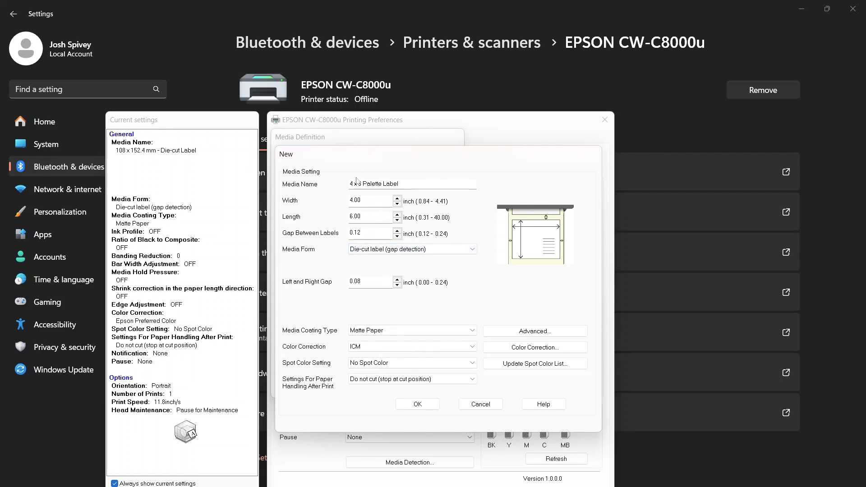
{"action": "left_click", "coordinate": [418, 404]}
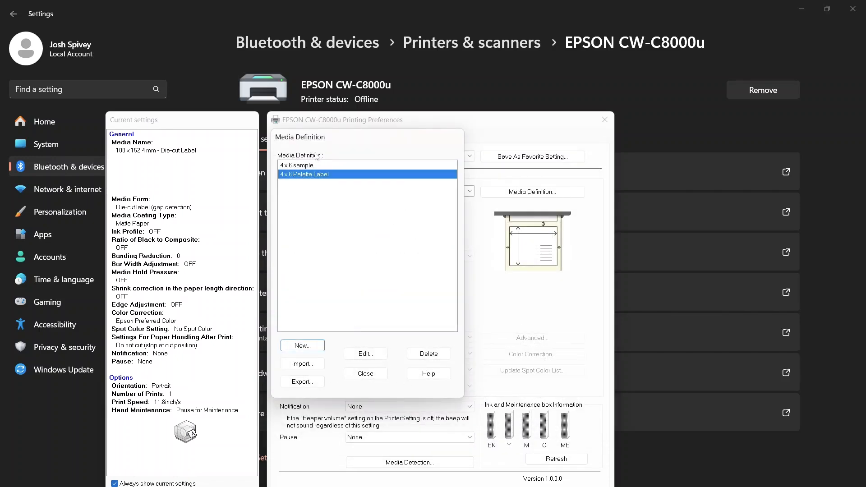
Step: Close the media definition list and select 4 x 6 Palette Label as the printer's media name
{"action": "left_click", "coordinate": [382, 376]}
{"action": "left_click", "coordinate": [415, 193]}
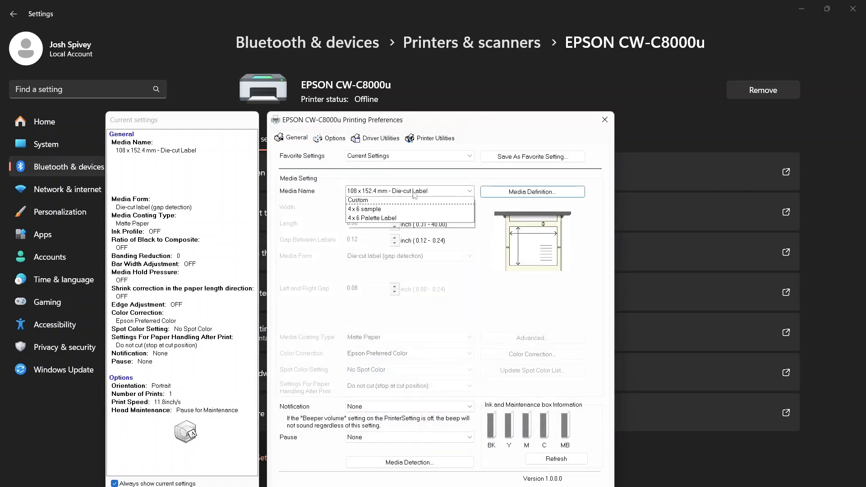
{"action": "left_click", "coordinate": [397, 238]}
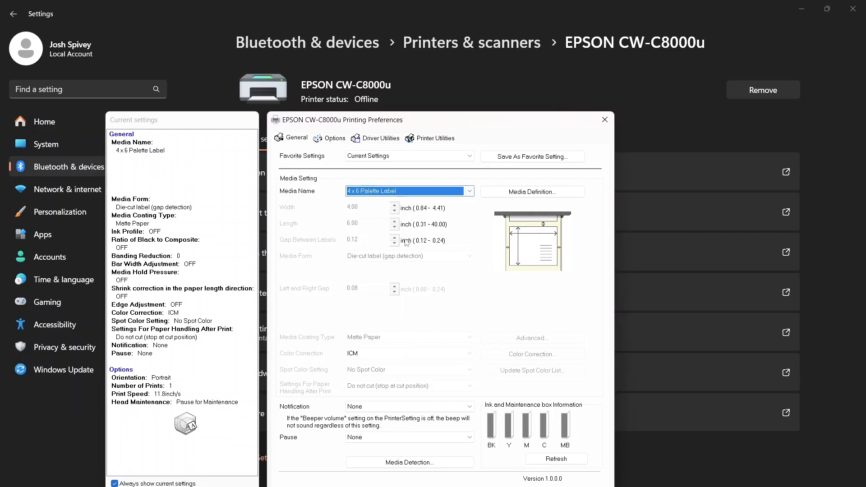
{"action": "left_click", "coordinate": [384, 193]}
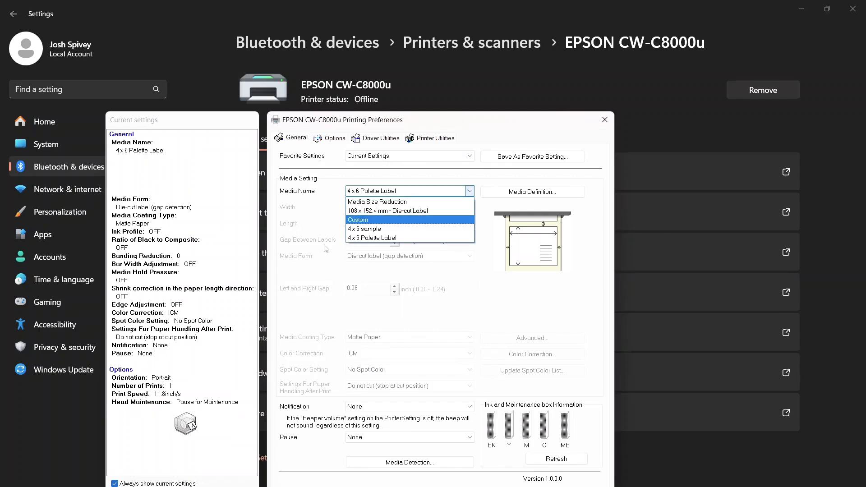
{"action": "left_click", "coordinate": [365, 239]}
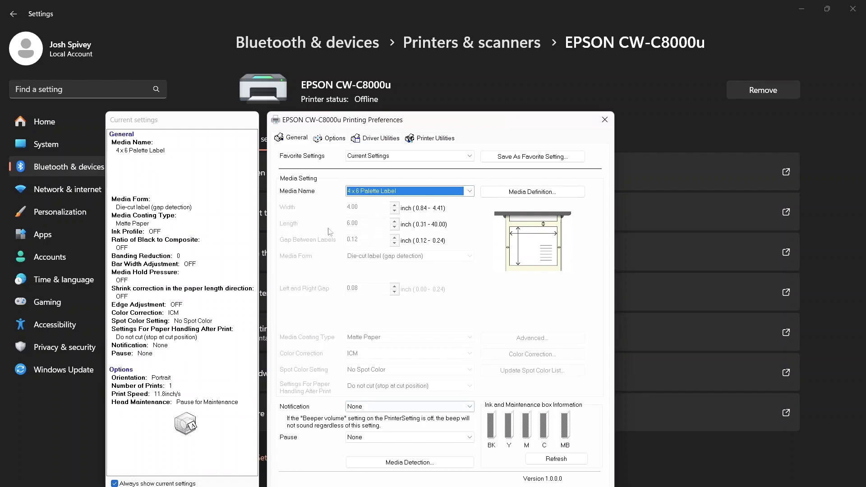
Step: Confirm the printing preferences and open Sample Badge.pdf in Adobe Acrobat Reader
{"action": "left_click", "coordinate": [419, 486]}
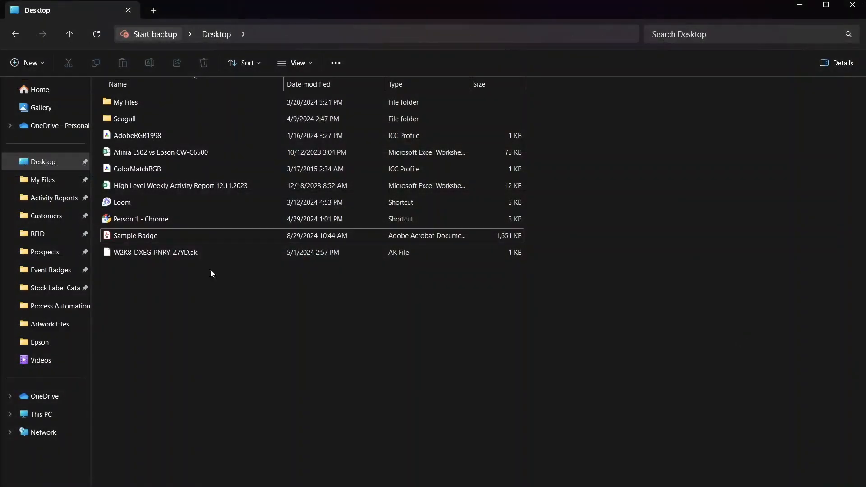
{"action": "double_click", "coordinate": [197, 234]}
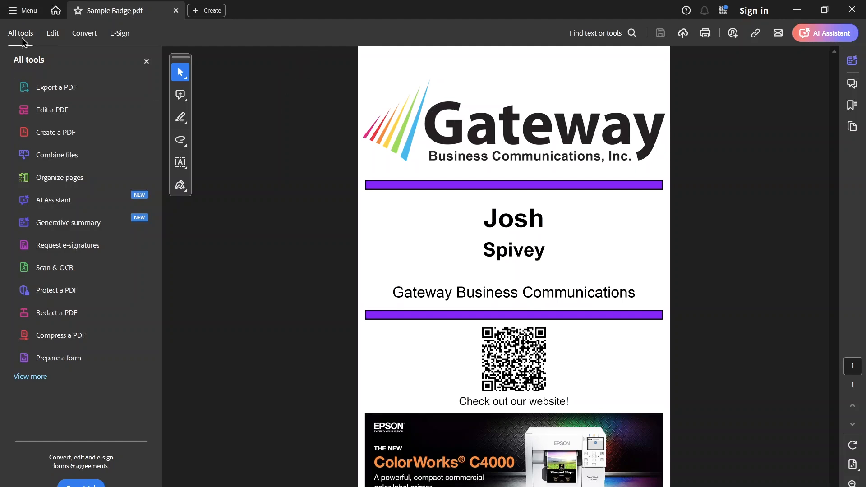
Step: Bring up the print settings for the badge PDF and choose EPSON CW-C8000u as the printer
{"action": "left_click", "coordinate": [23, 10]}
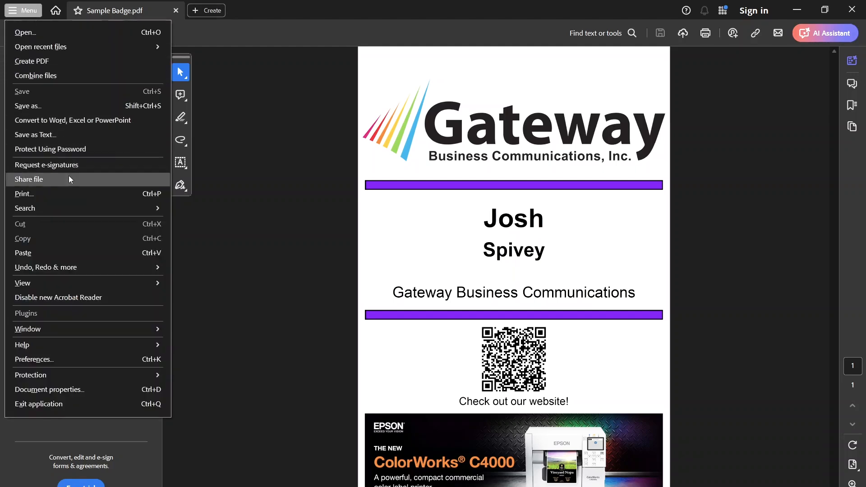
{"action": "left_click", "coordinate": [81, 195]}
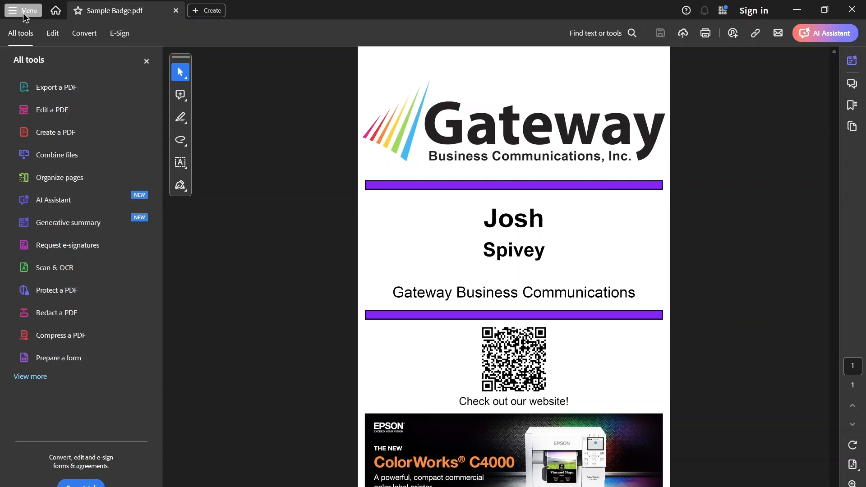
{"action": "key", "text": "ctrl+p"}
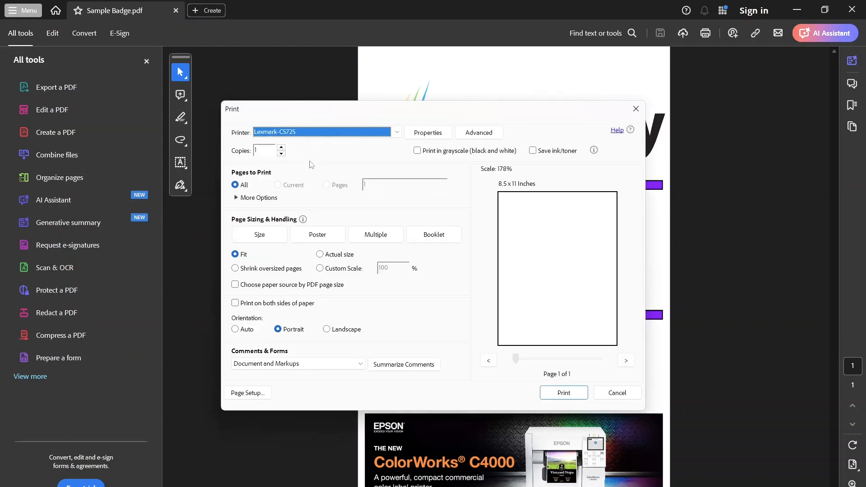
{"action": "left_click", "coordinate": [331, 136]}
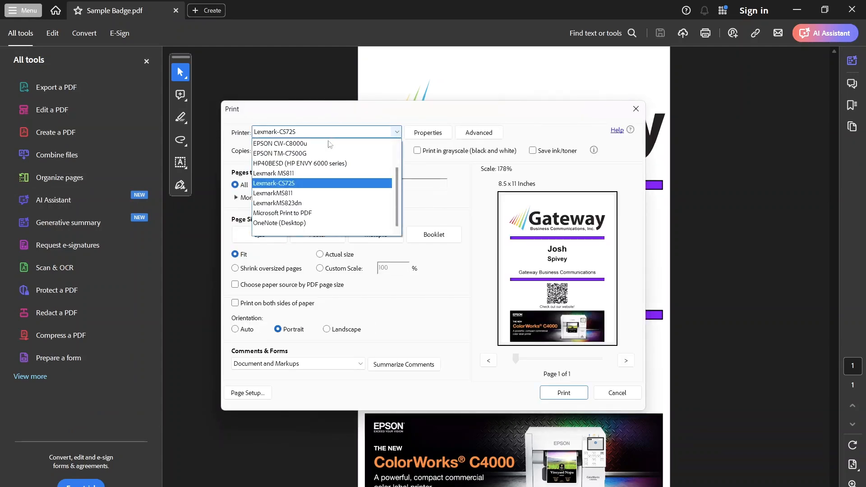
{"action": "left_click", "coordinate": [313, 144]}
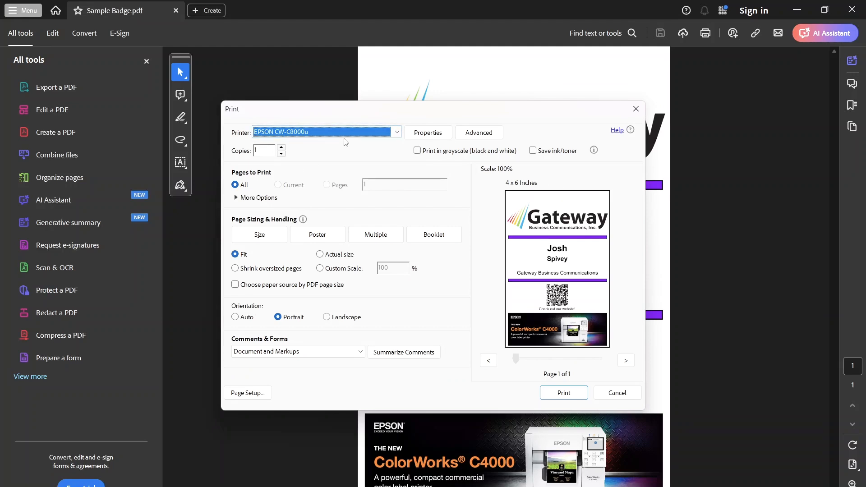
Step: Open the printer's properties and set the media name to 108 x 152.4 mm - Die-cut Label
{"action": "left_click", "coordinate": [428, 138]}
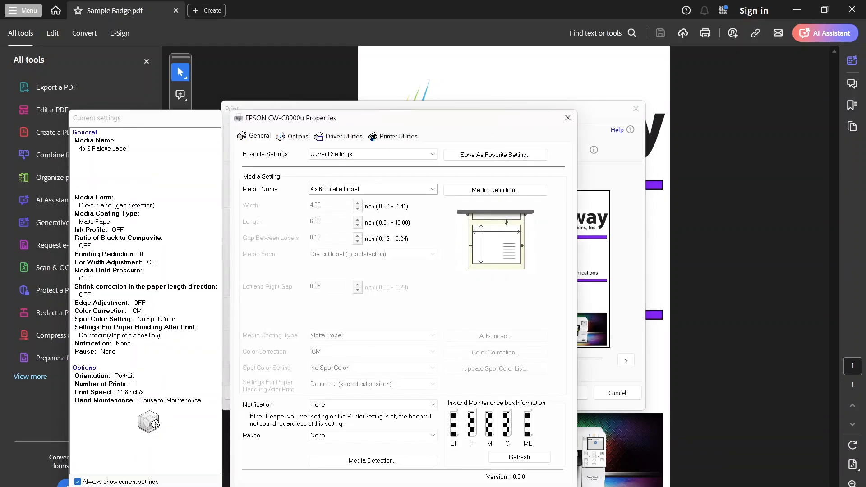
{"action": "left_click", "coordinate": [361, 191]}
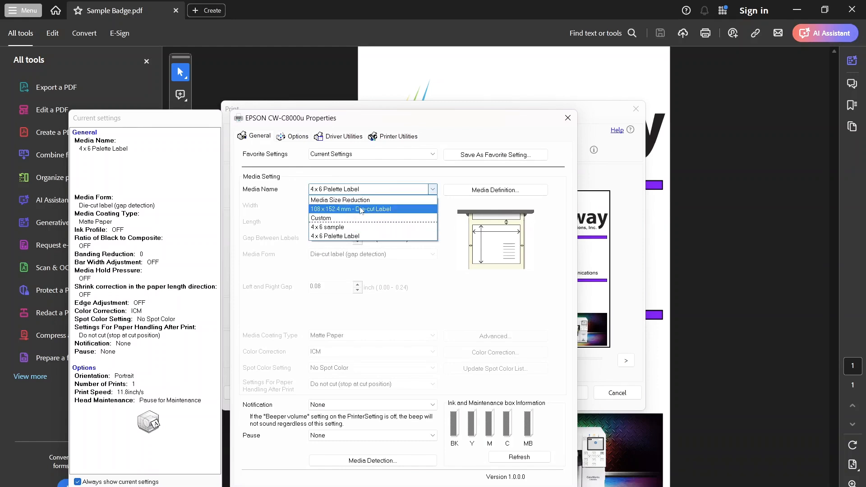
{"action": "left_click", "coordinate": [361, 209]}
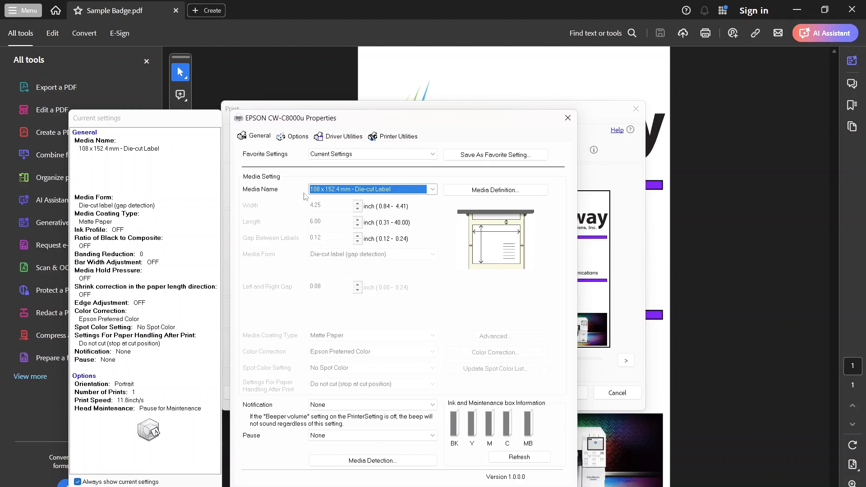
Step: Set the media name to 4 x 6 Palette Label and confirm the printer's properties
{"action": "left_click", "coordinate": [334, 191]}
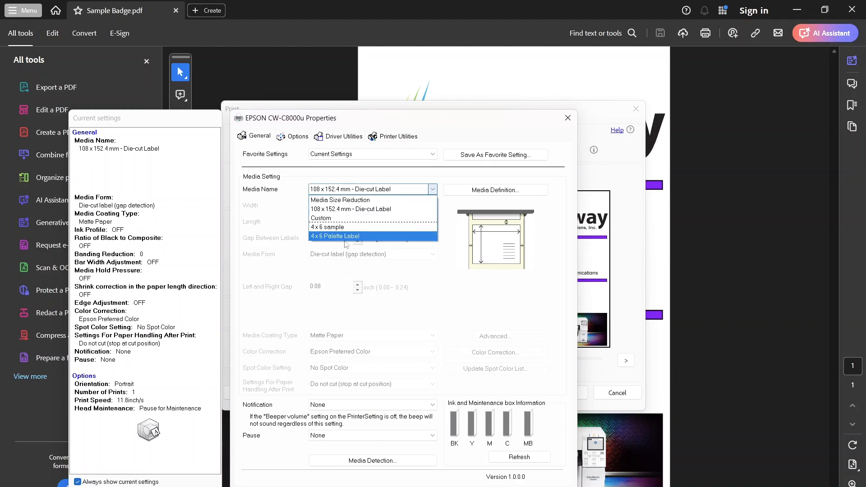
{"action": "left_click", "coordinate": [348, 191]}
{"action": "left_click", "coordinate": [347, 192]}
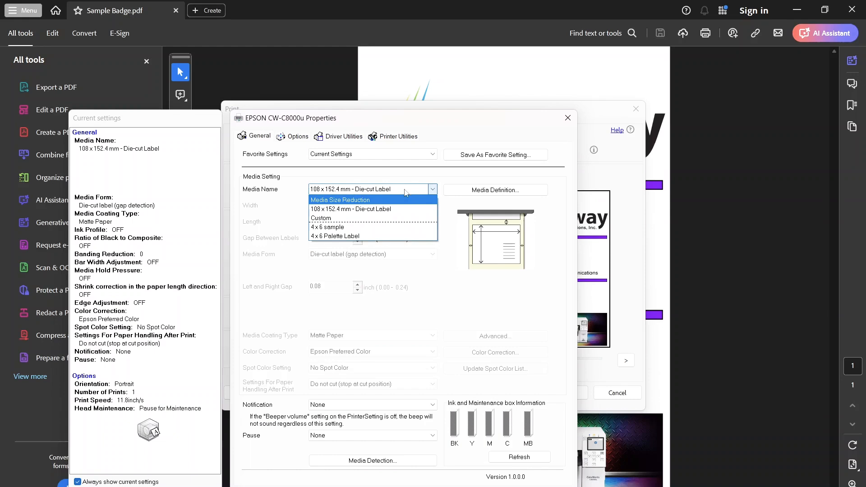
{"action": "left_click", "coordinate": [406, 238]}
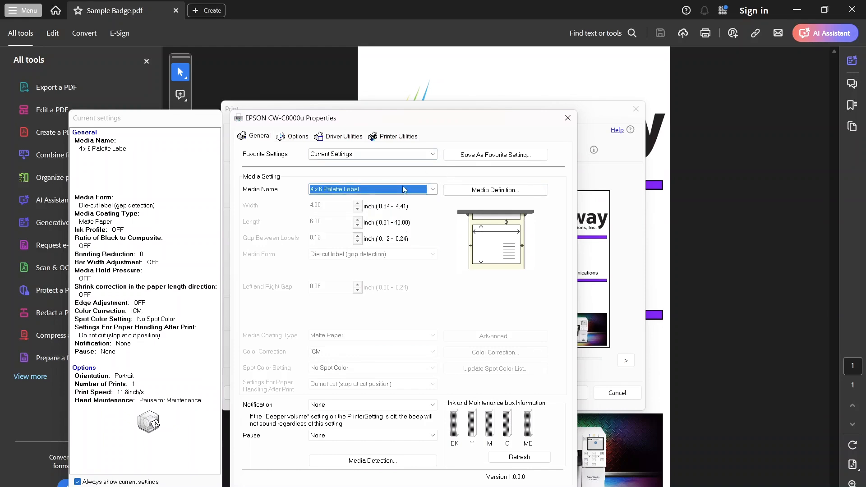
{"action": "left_click", "coordinate": [443, 486]}
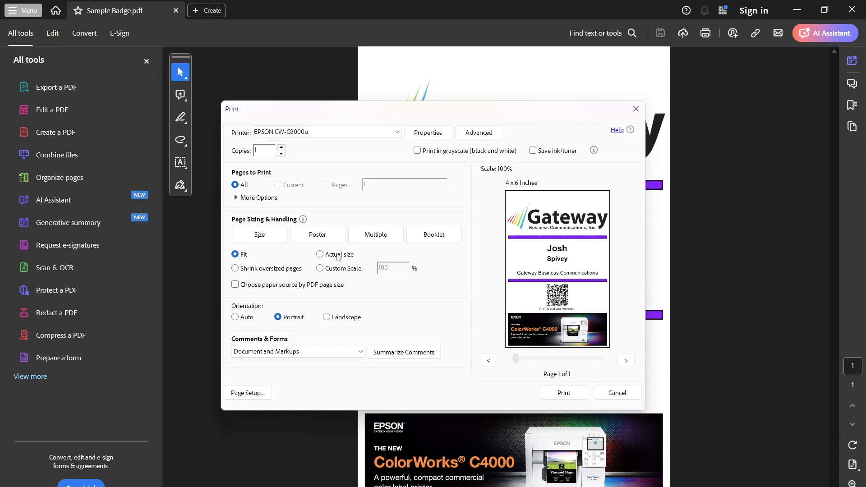
Step: Try the Actual size, Custom Scale and Shrink oversized pages options for the badge's page sizing
{"action": "left_click", "coordinate": [320, 256]}
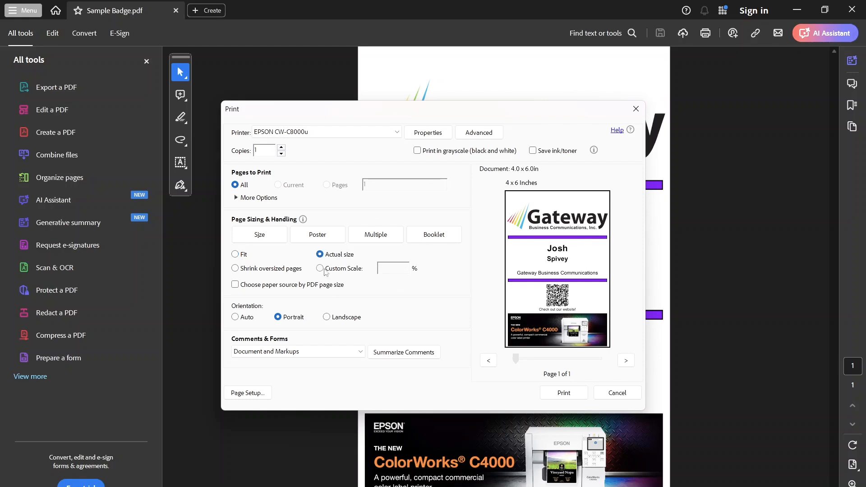
{"action": "left_click", "coordinate": [320, 269]}
{"action": "left_click", "coordinate": [284, 273]}
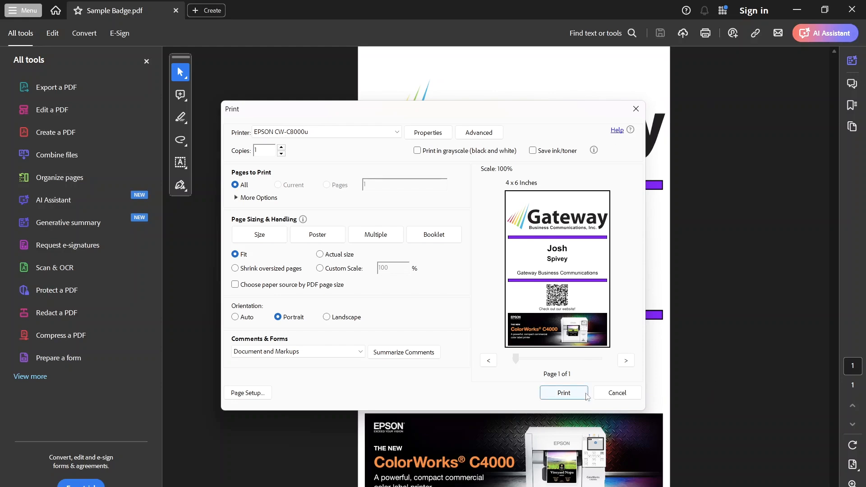
Step: Print one copy of the badge on the EPSON CW-C8000u
{"action": "left_click", "coordinate": [564, 393]}
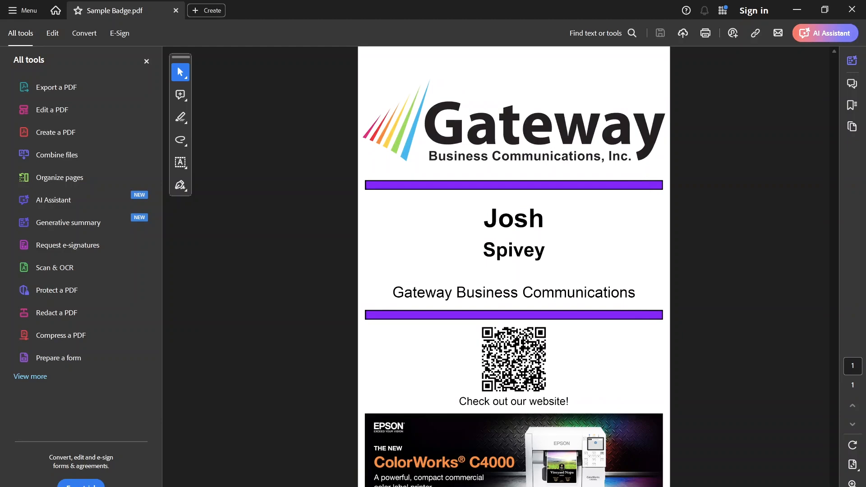
{"action": "mouse_move", "coordinate": [559, 486]}
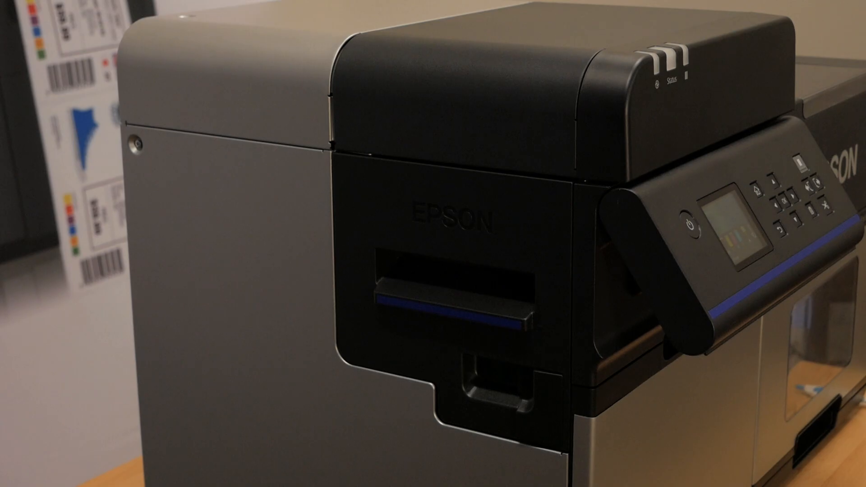